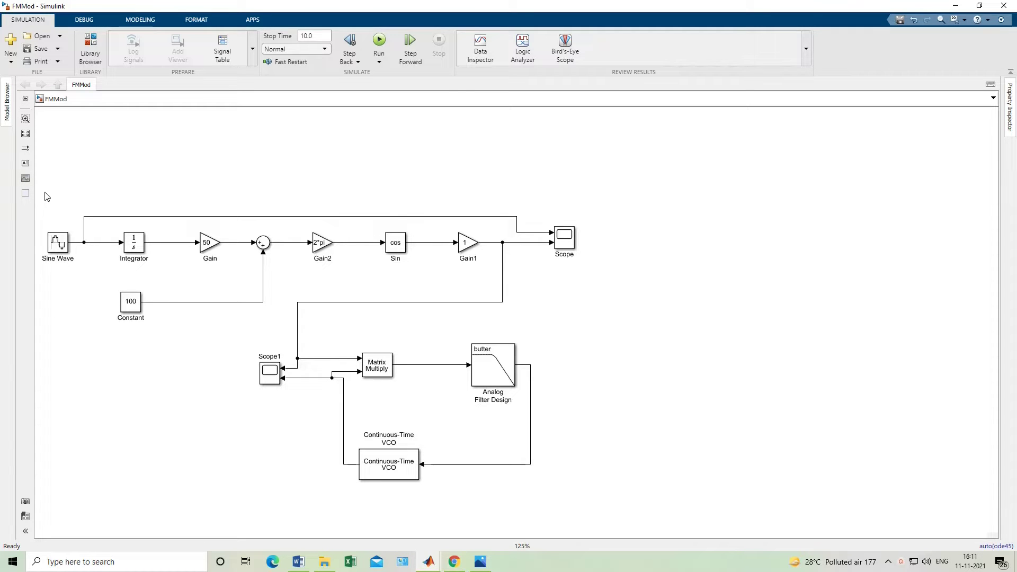
# Examine the FM modulator chain, including the Sine Wave, Constant, Gain and Scope blocks.
pyautogui.moveTo(45, 193); pyautogui.dragTo(609, 320)
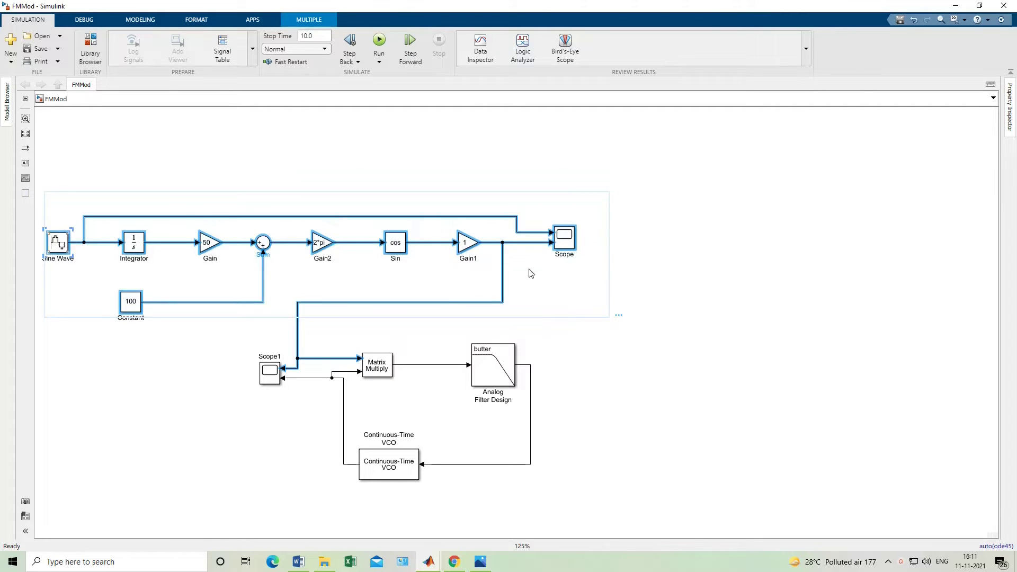
pyautogui.click(693, 286)
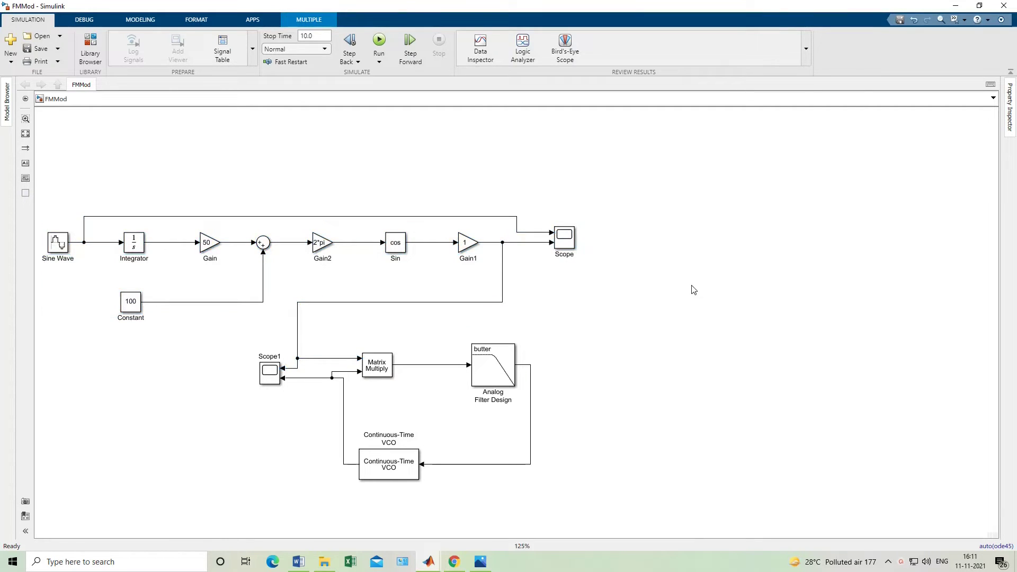
pyautogui.click(555, 243)
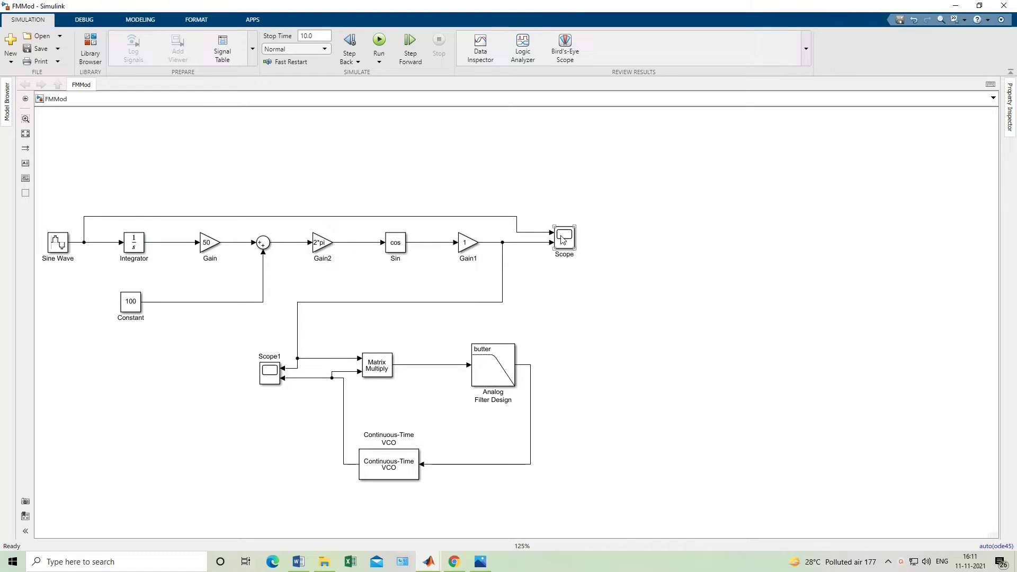
pyautogui.click(52, 252)
pyautogui.click(59, 228)
pyautogui.click(136, 307)
pyautogui.click(112, 305)
pyautogui.click(133, 312)
pyautogui.click(208, 246)
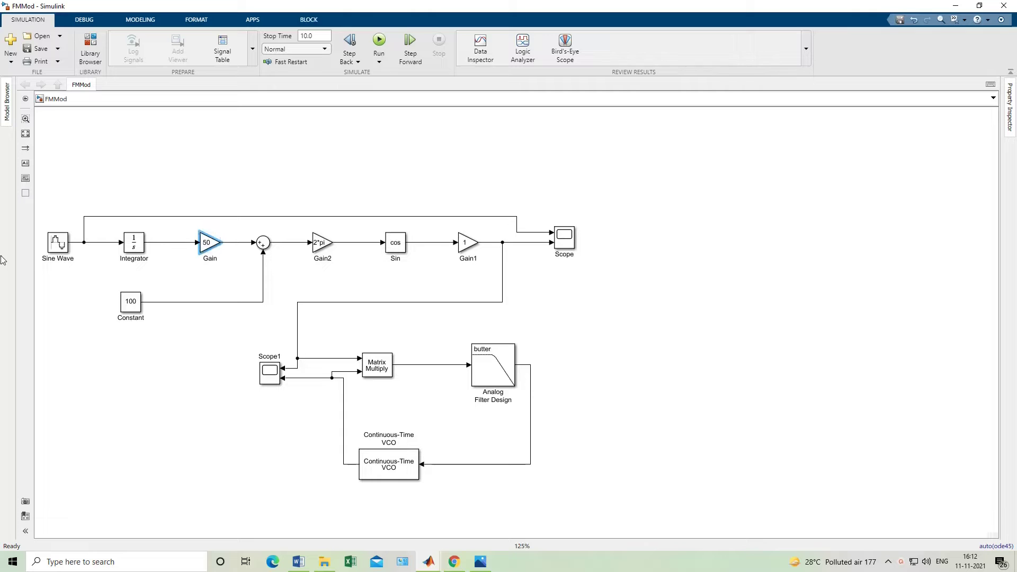
# Review the Sine Wave block's parameters, particularly its frequency, and close them without changes.
pyautogui.click(61, 245)
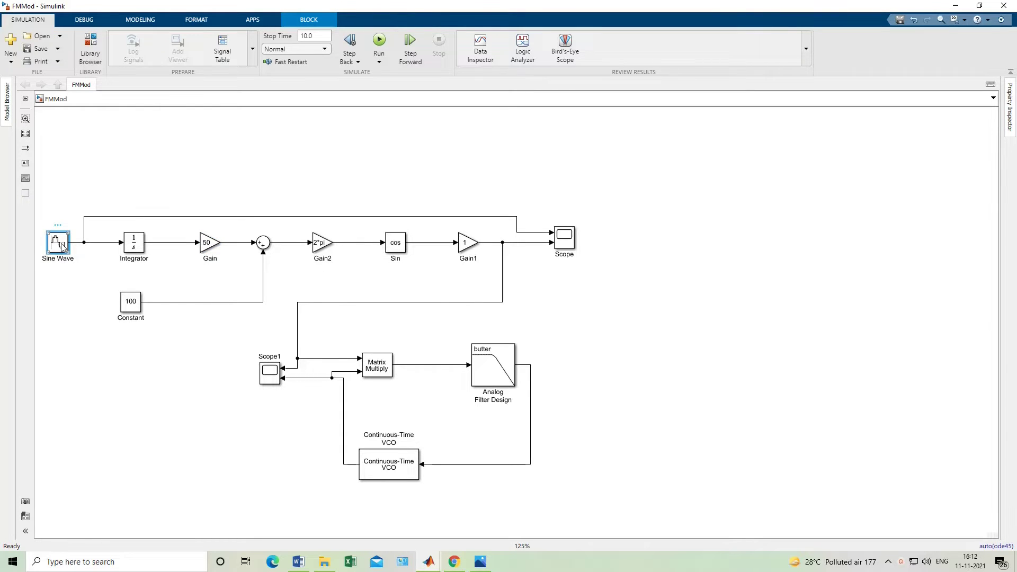
pyautogui.doubleClick(62, 246)
pyautogui.tripleClick(123, 323)
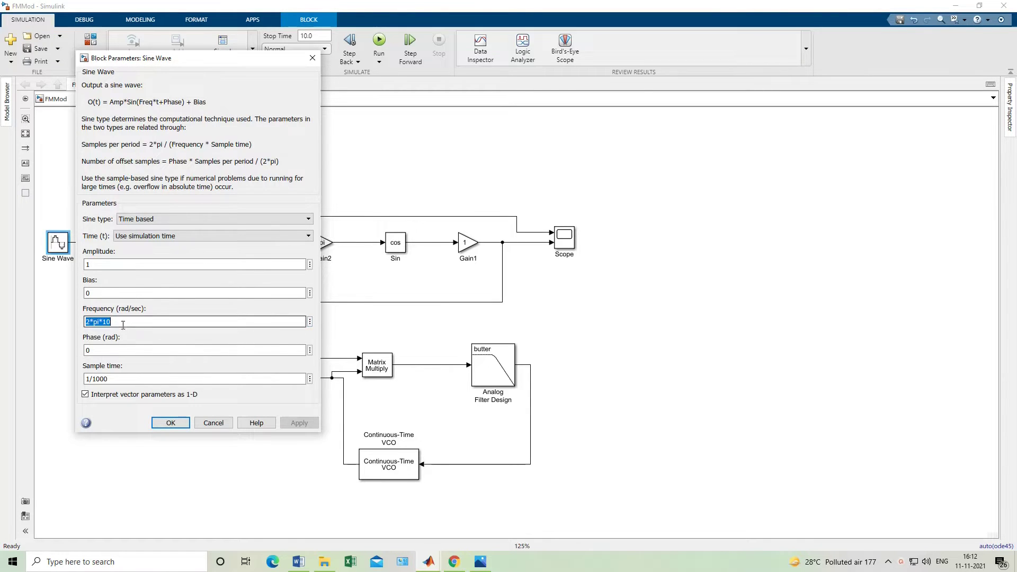
pyautogui.doubleClick(126, 320)
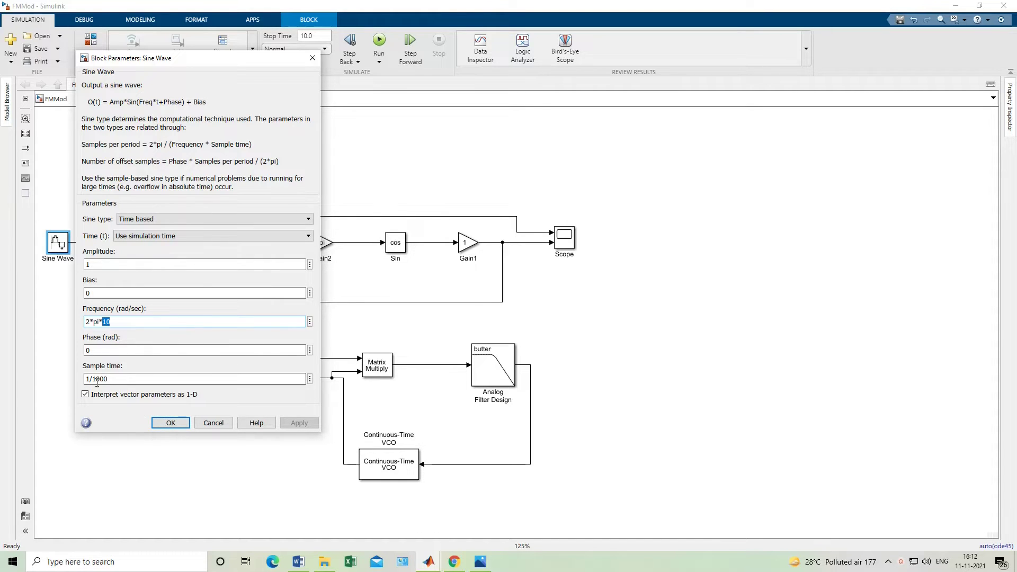
pyautogui.click(182, 422)
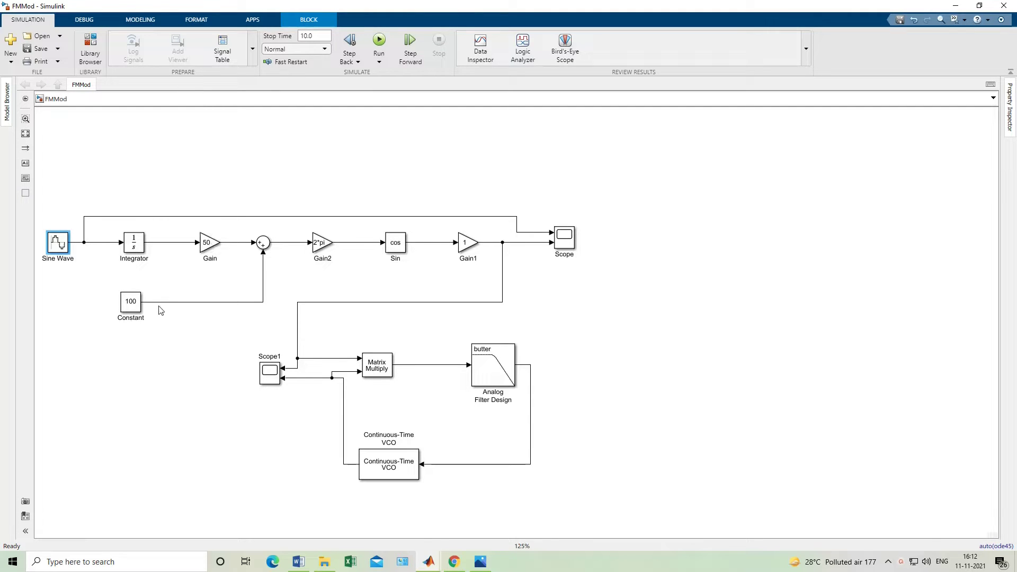
# Check the constant value in the Constant block's parameters and close them without changes.
pyautogui.click(127, 311)
pyautogui.doubleClick(127, 311)
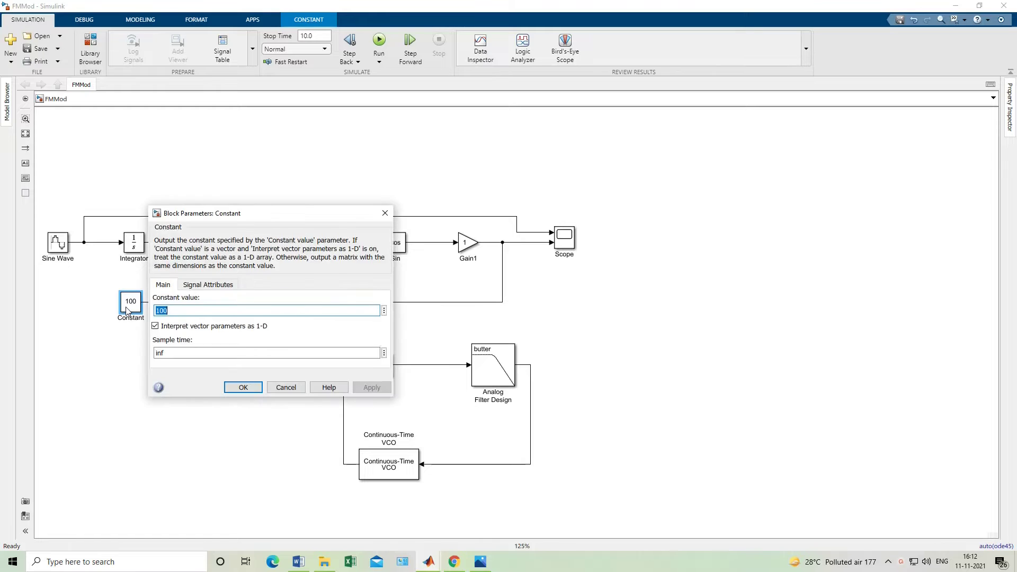
pyautogui.click(388, 212)
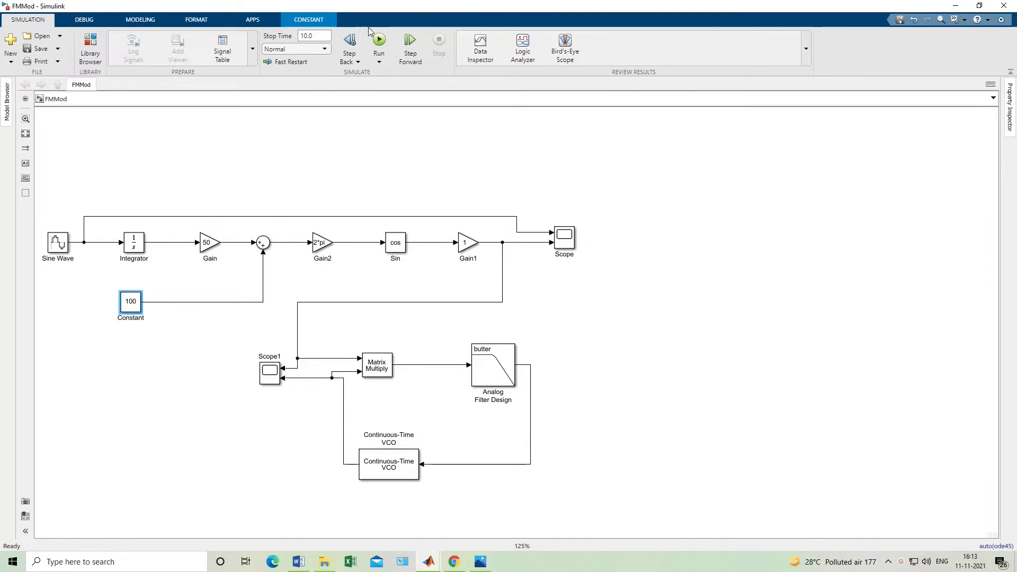
# Run the simulation of the FMMod model.
pyautogui.click(379, 41)
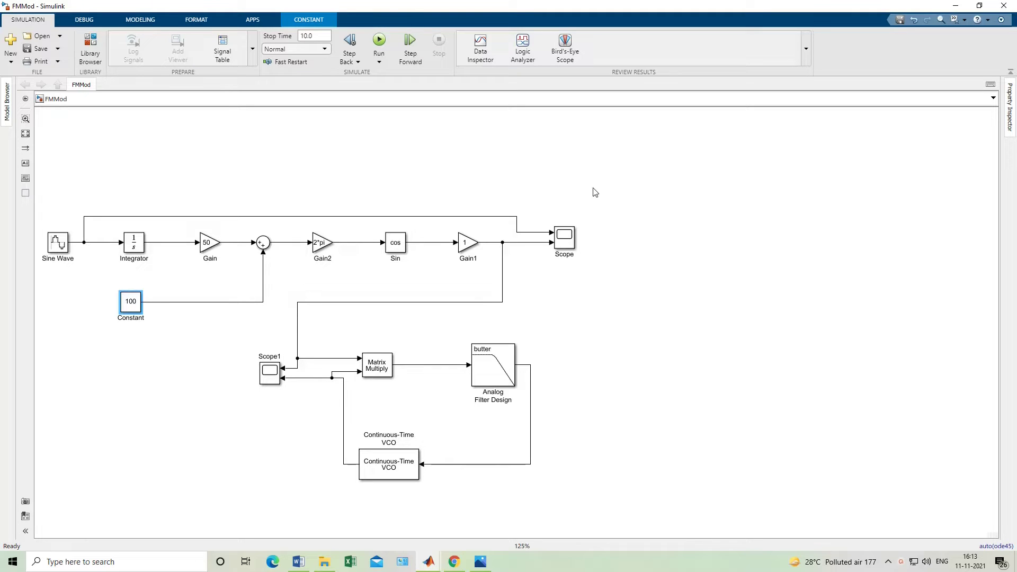
pyautogui.click(626, 339)
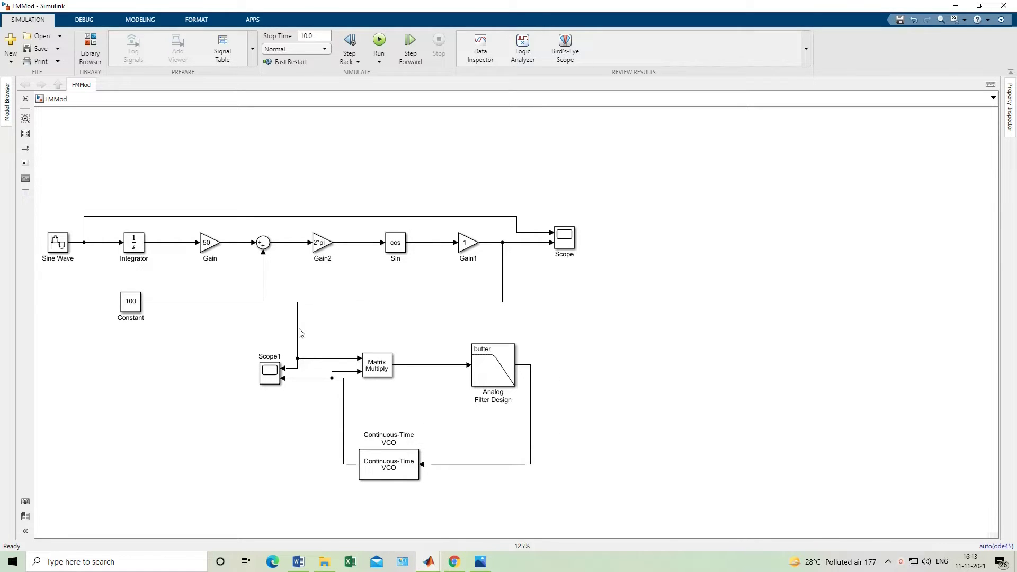
# Examine the demodulator loop made of the Matrix Multiply, Analog Filter Design and Continuous-Time VCO blocks.
pyautogui.click(376, 369)
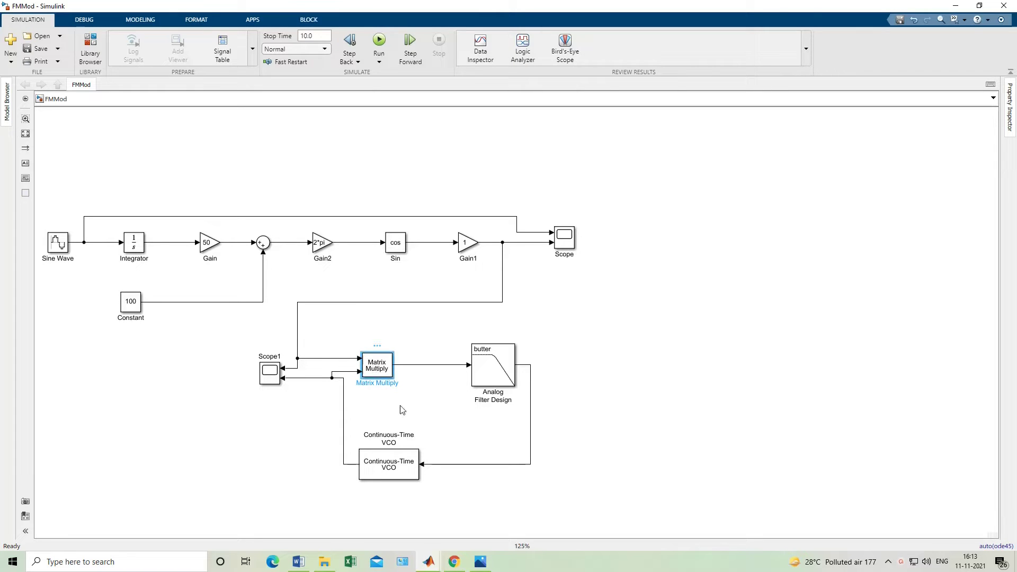
pyautogui.click(479, 367)
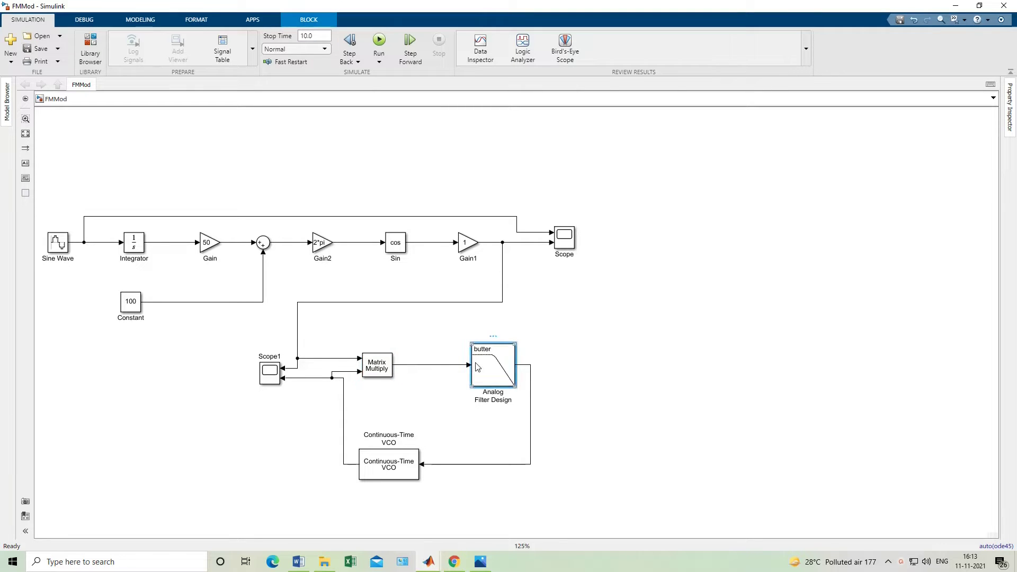
pyautogui.click(408, 469)
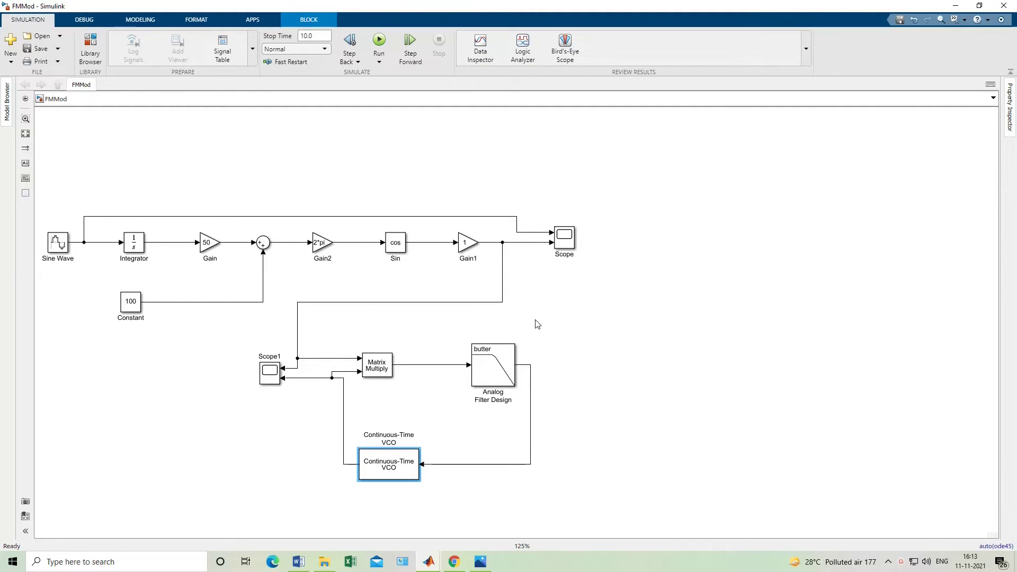
pyautogui.moveTo(586, 325); pyautogui.dragTo(338, 496)
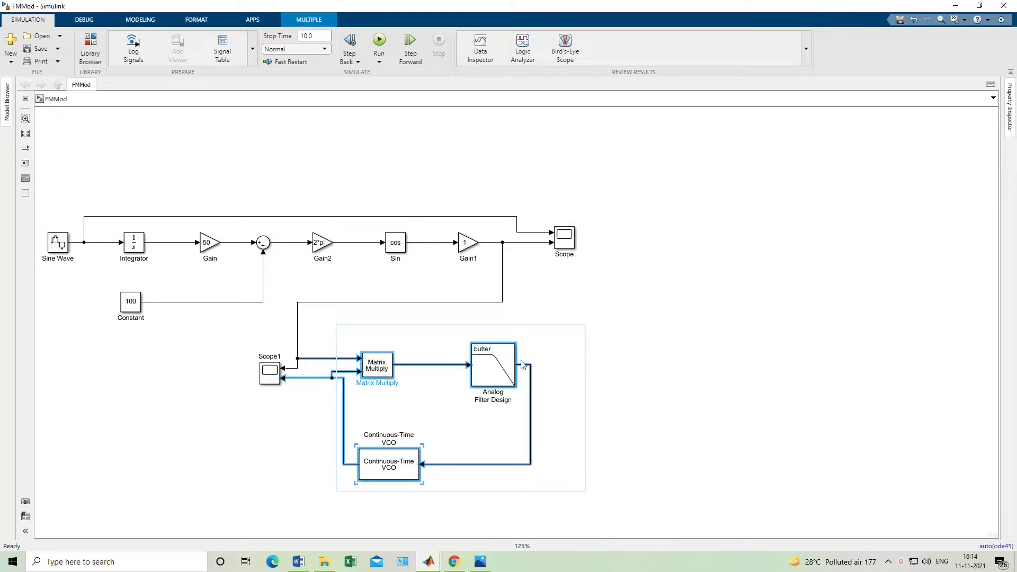
pyautogui.click(495, 359)
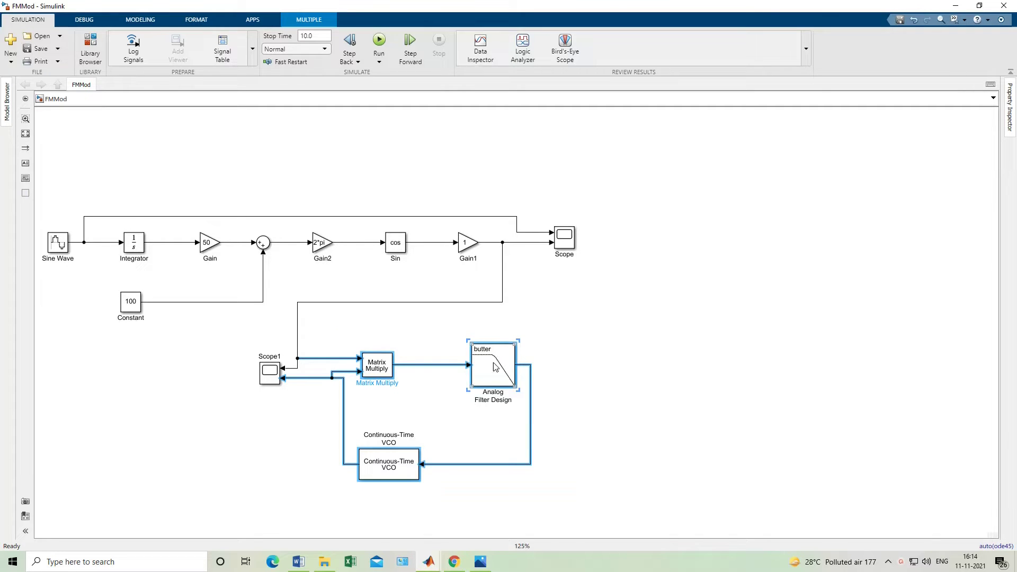
pyautogui.click(643, 345)
# Review the Analog Filter Design block's design method, filter type, order and passband edge frequency without changing them.
pyautogui.click(501, 369)
pyautogui.doubleClick(501, 369)
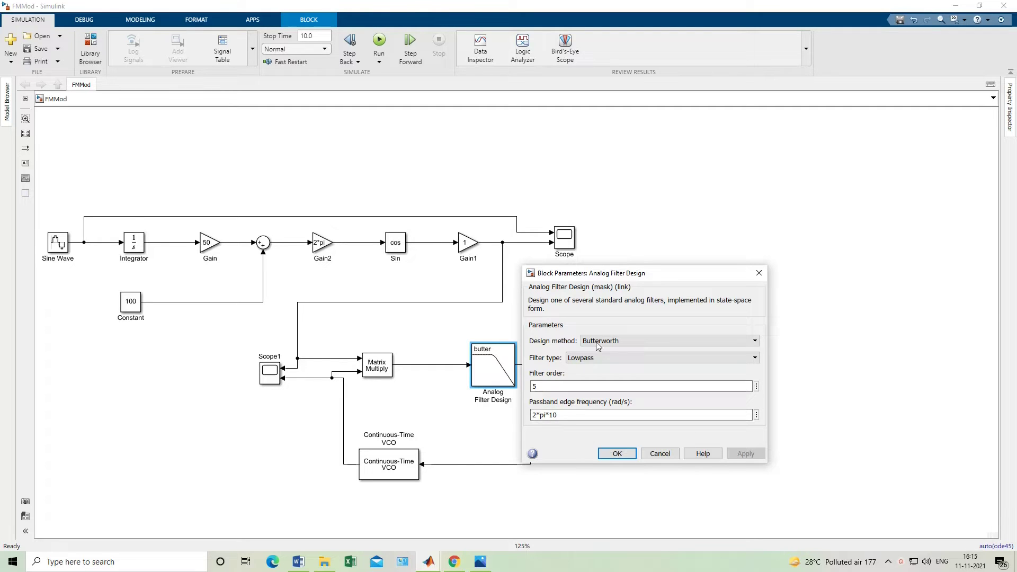
pyautogui.click(758, 274)
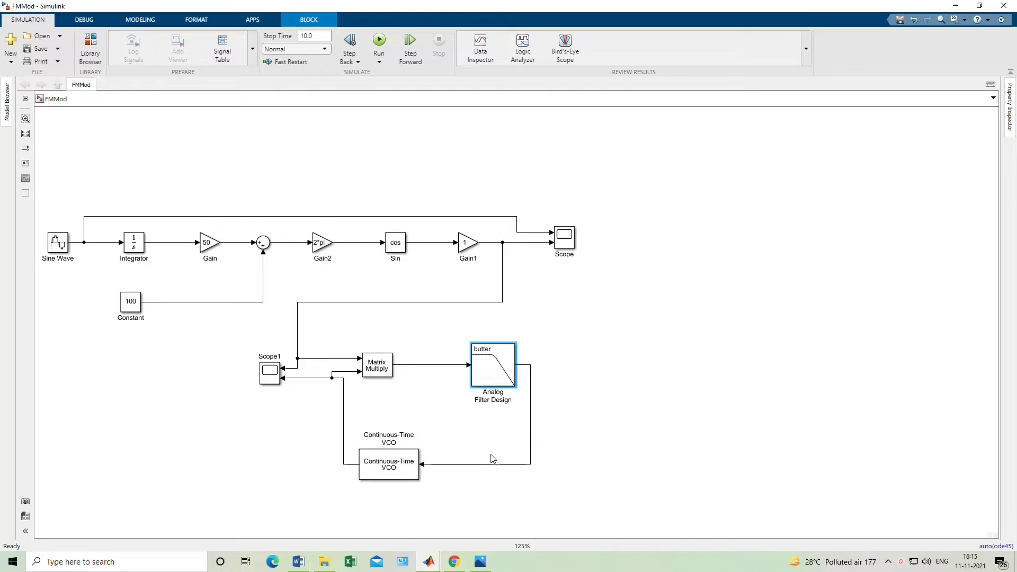
pyautogui.click(398, 442)
pyautogui.click(341, 472)
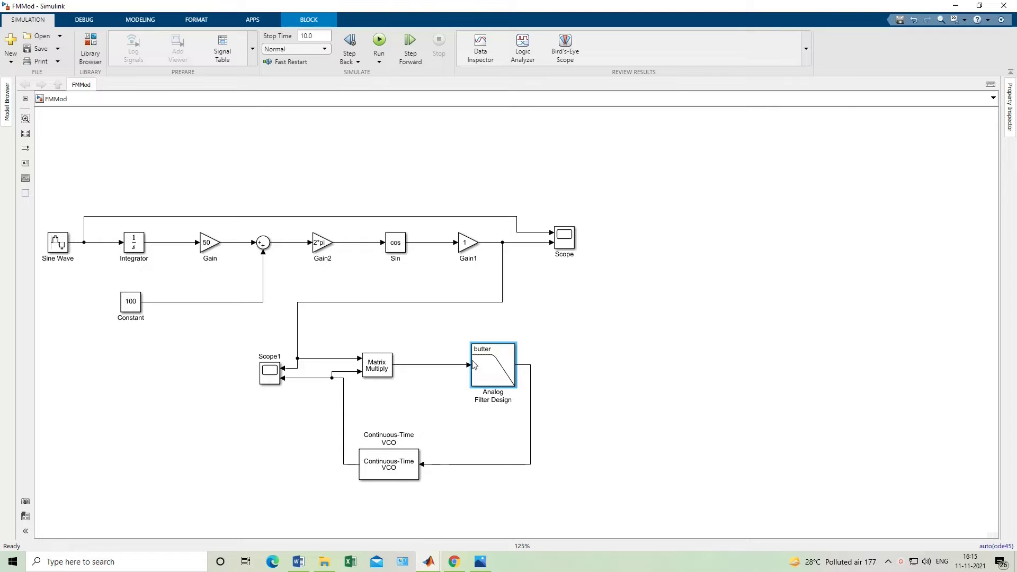
pyautogui.click(486, 382)
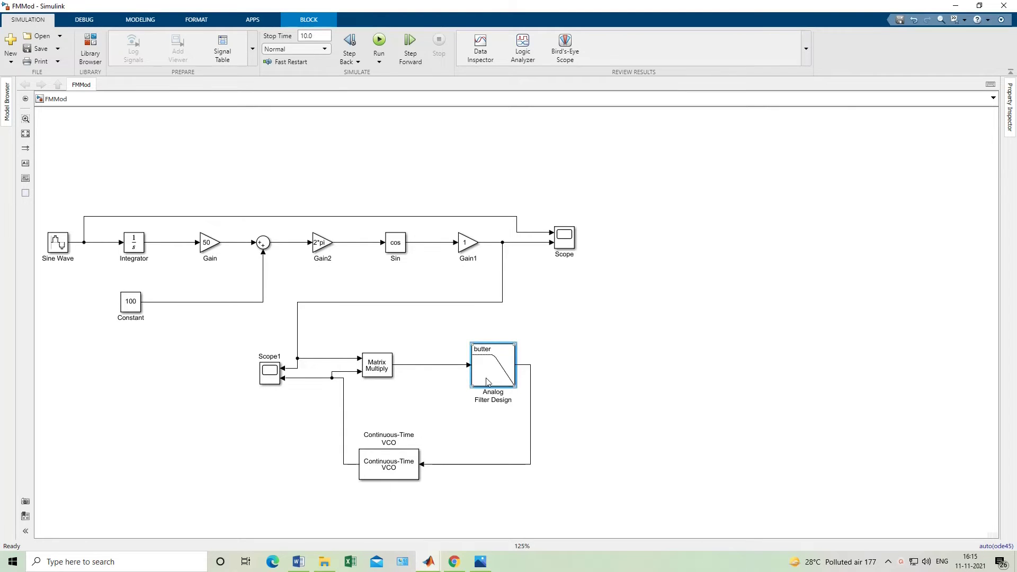
# Review the Continuous-Time VCO block's output amplitude, quiescent frequency and input sensitivity, and return to the model.
pyautogui.doubleClick(409, 465)
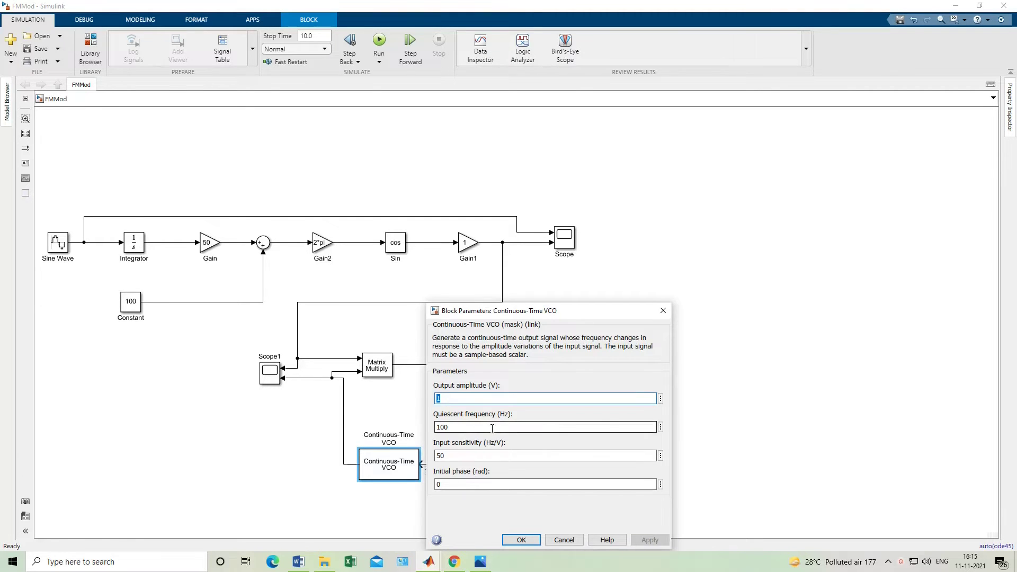
pyautogui.press('Tab')
pyautogui.click(474, 426)
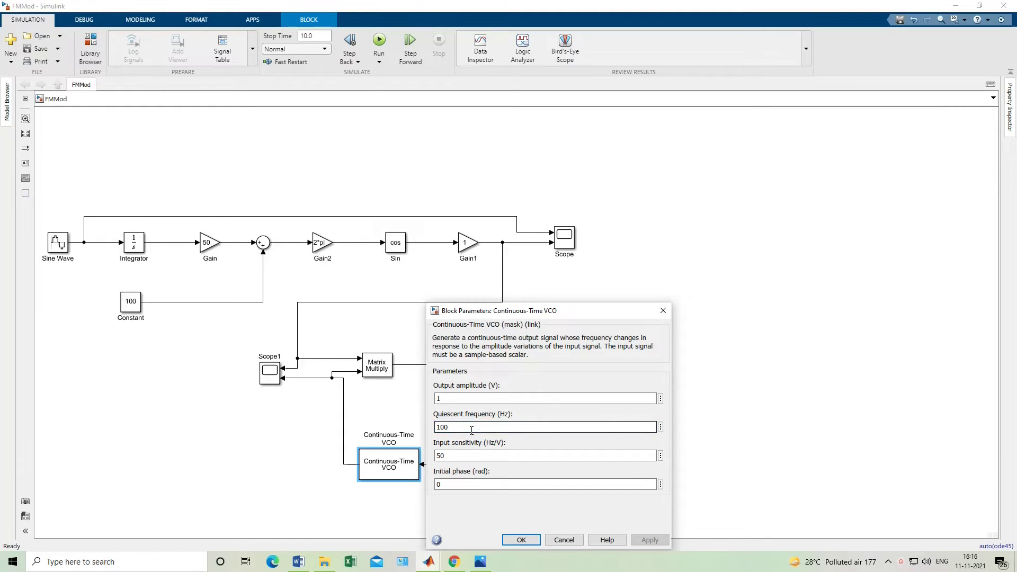
pyautogui.doubleClick(450, 456)
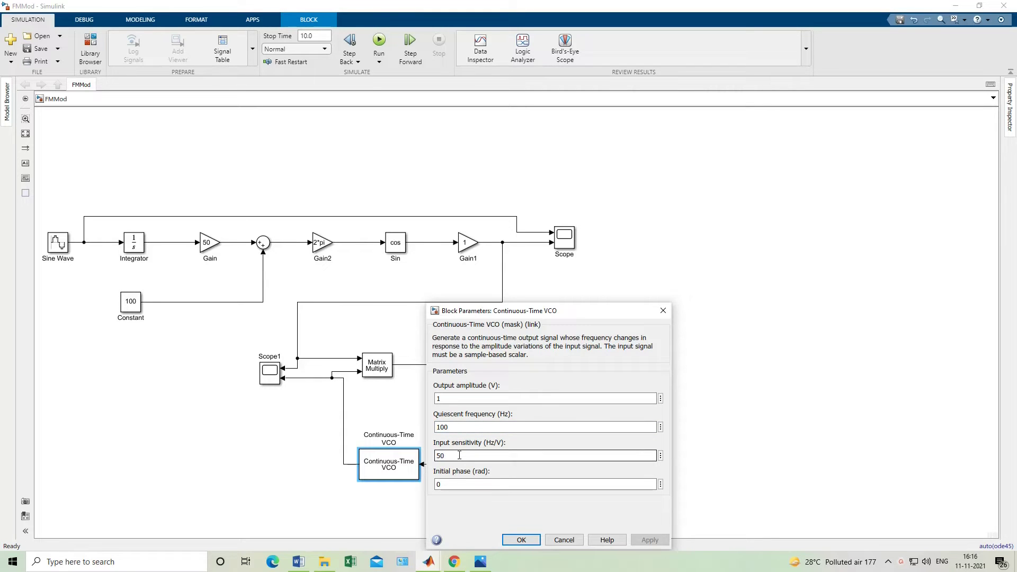
pyautogui.moveTo(451, 456); pyautogui.dragTo(436, 456)
pyautogui.doubleClick(448, 456)
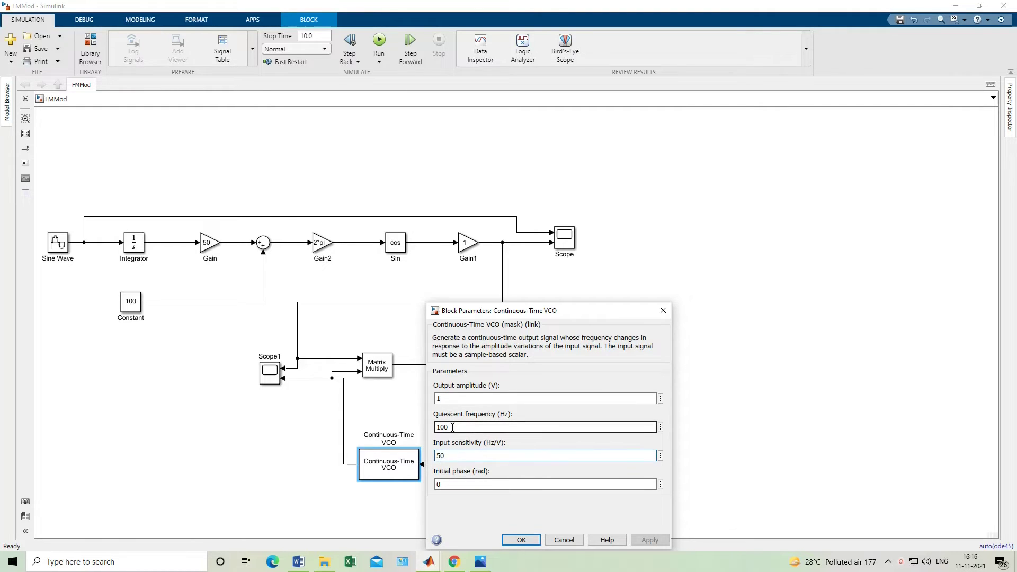
pyautogui.hotkey('shift', 'Tab')
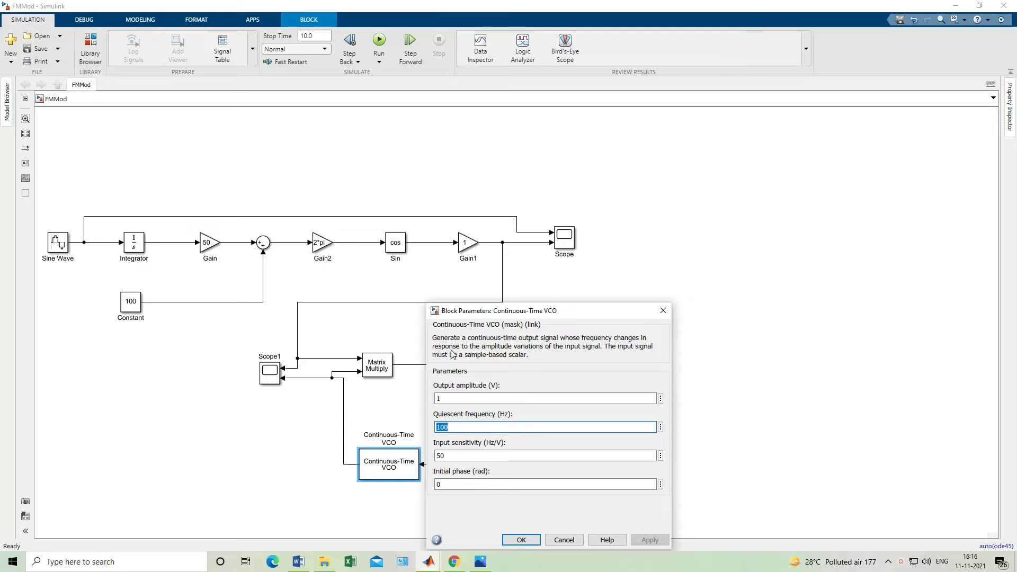
pyautogui.moveTo(532, 314); pyautogui.dragTo(770, 323)
pyautogui.press('Return')
pyautogui.click(419, 355)
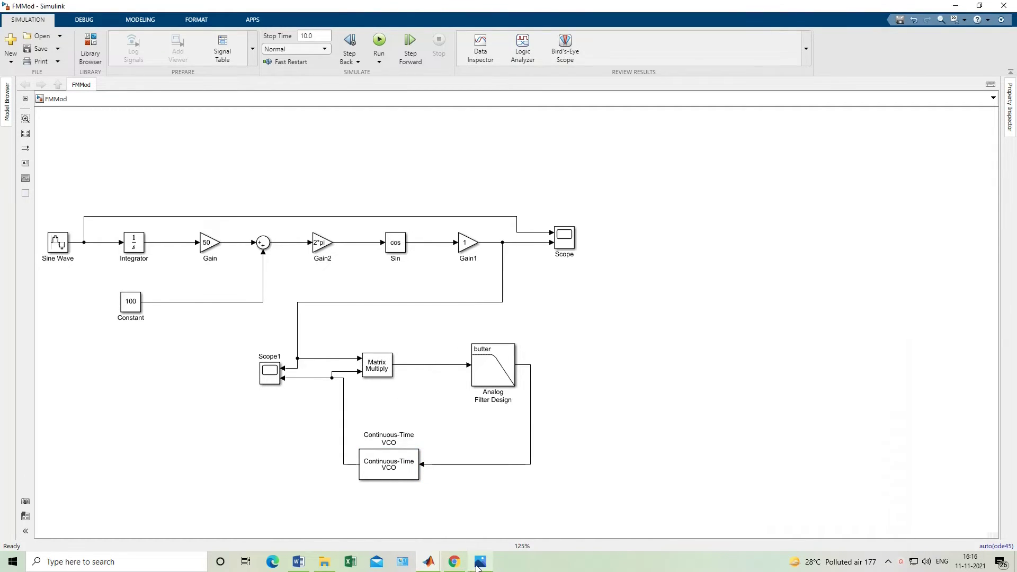
# Examine the Matrix Multiply block and its input and output connections in the demodulator loop.
pyautogui.click(374, 368)
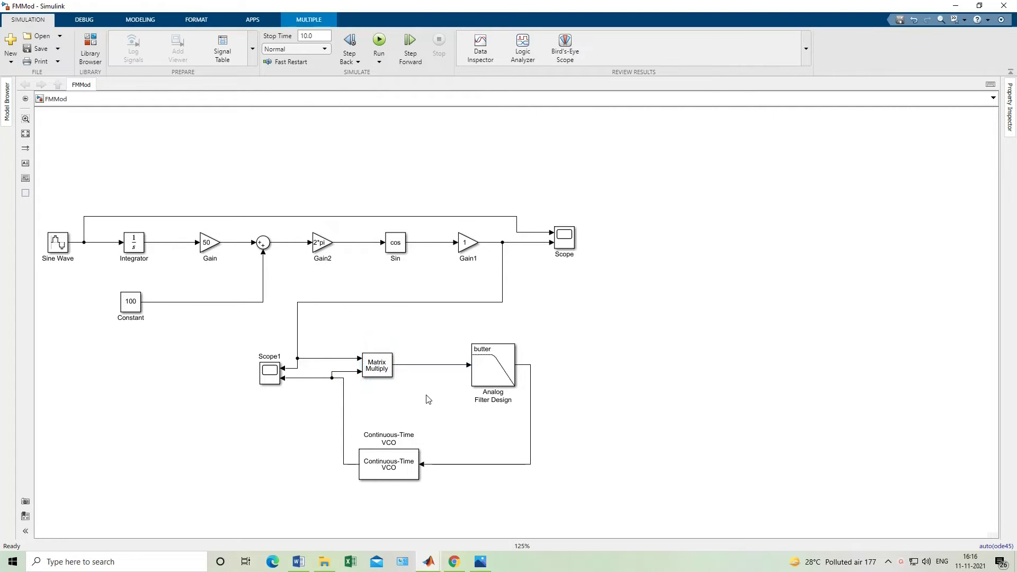
pyautogui.moveTo(344, 330); pyautogui.dragTo(414, 395)
pyautogui.click(453, 424)
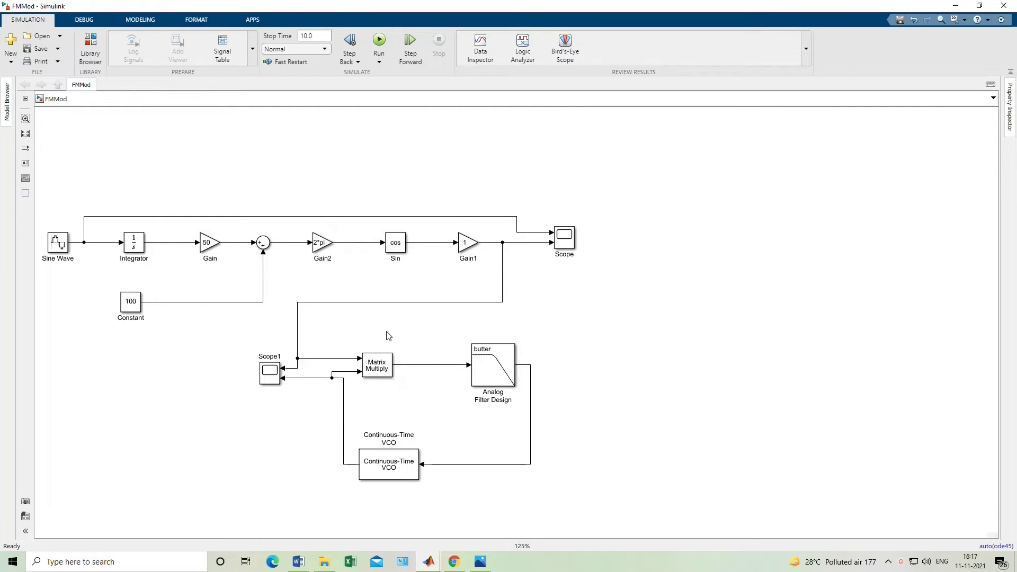
pyautogui.moveTo(299, 331); pyautogui.dragTo(400, 405)
pyautogui.click(421, 403)
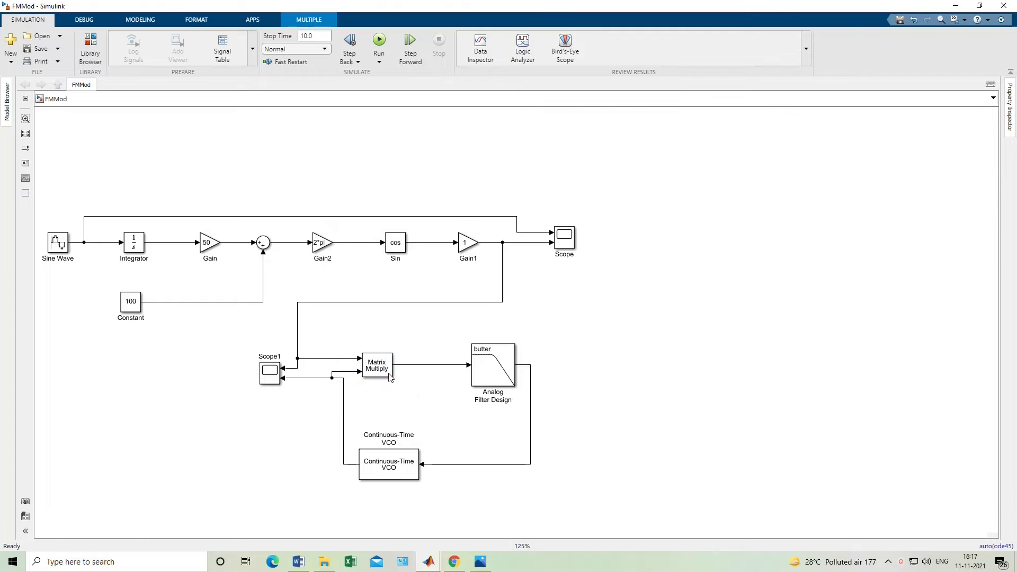
pyautogui.moveTo(398, 341); pyautogui.dragTo(370, 407)
# Bring back the Continuous-Time VCO parameters beside the diagram and check the quiescent frequency and input sensitivity.
pyautogui.moveTo(455, 570)
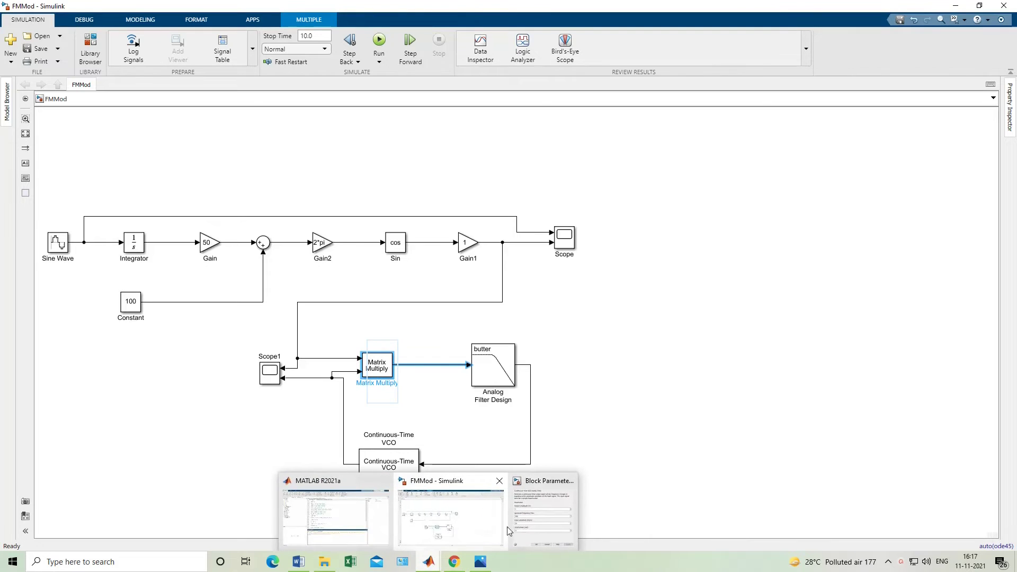
pyautogui.click(516, 527)
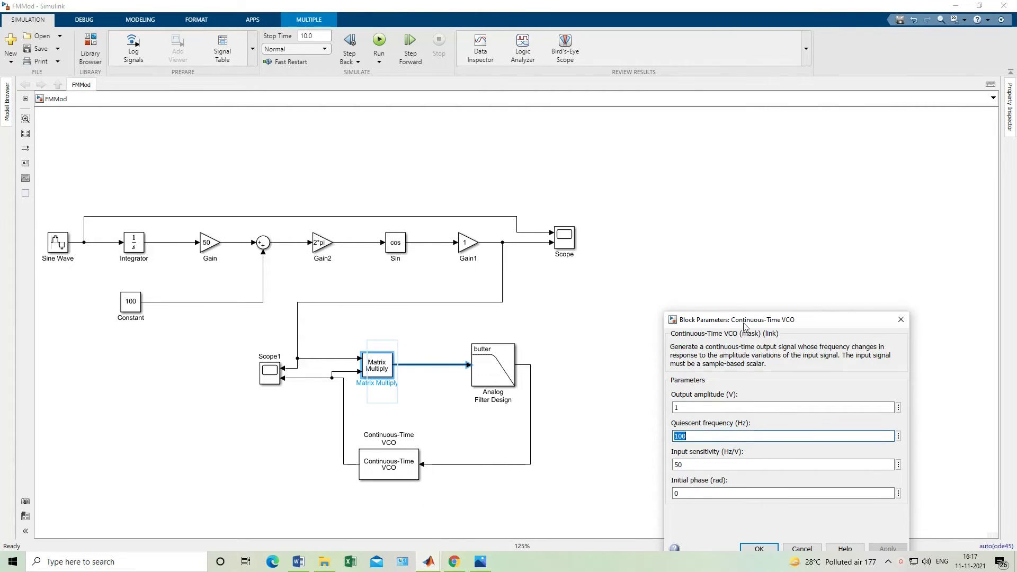
pyautogui.moveTo(743, 321); pyautogui.dragTo(661, 196)
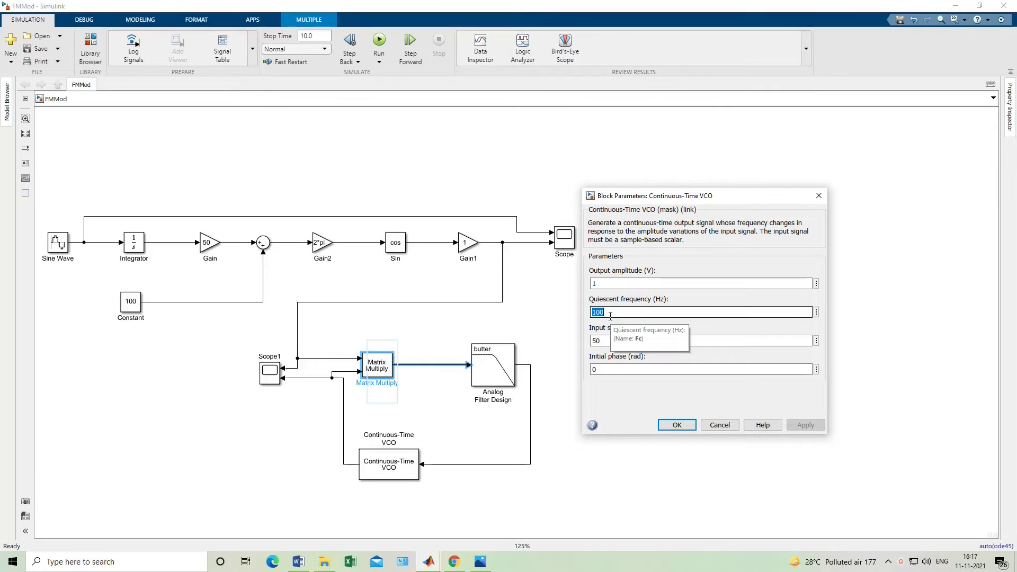
pyautogui.click(643, 313)
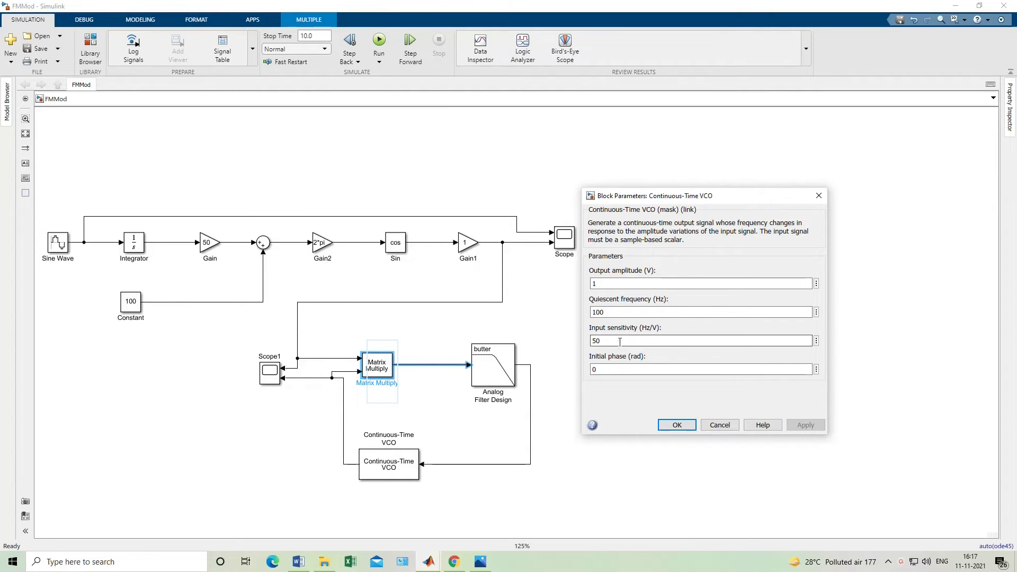
pyautogui.doubleClick(596, 341)
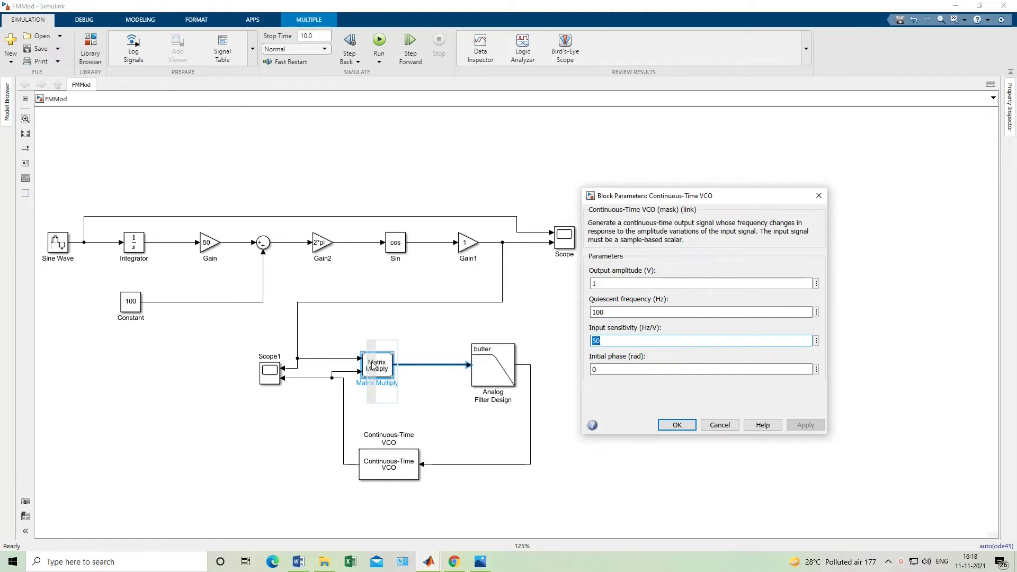
# Close the Continuous-Time VCO parameters and highlight the modulator chain from Sine Wave to Scope, including the Constant block.
pyautogui.click(819, 198)
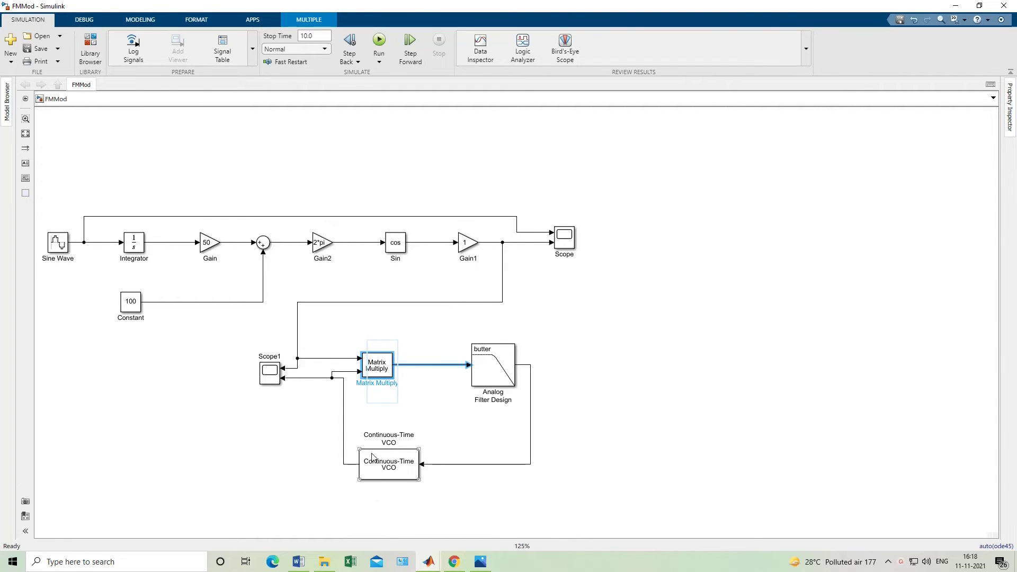
pyautogui.click(322, 423)
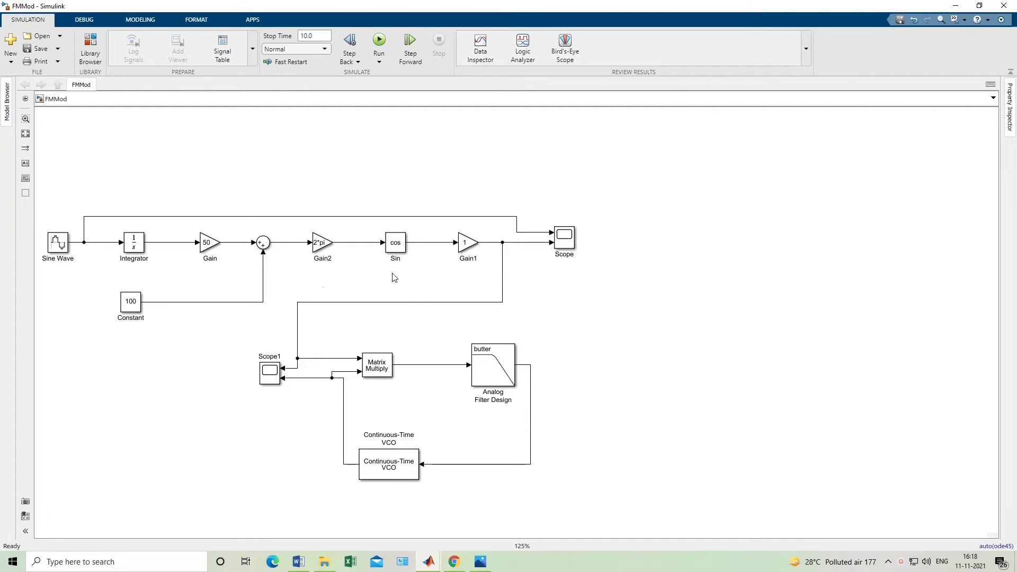
pyautogui.moveTo(44, 183); pyautogui.dragTo(604, 328)
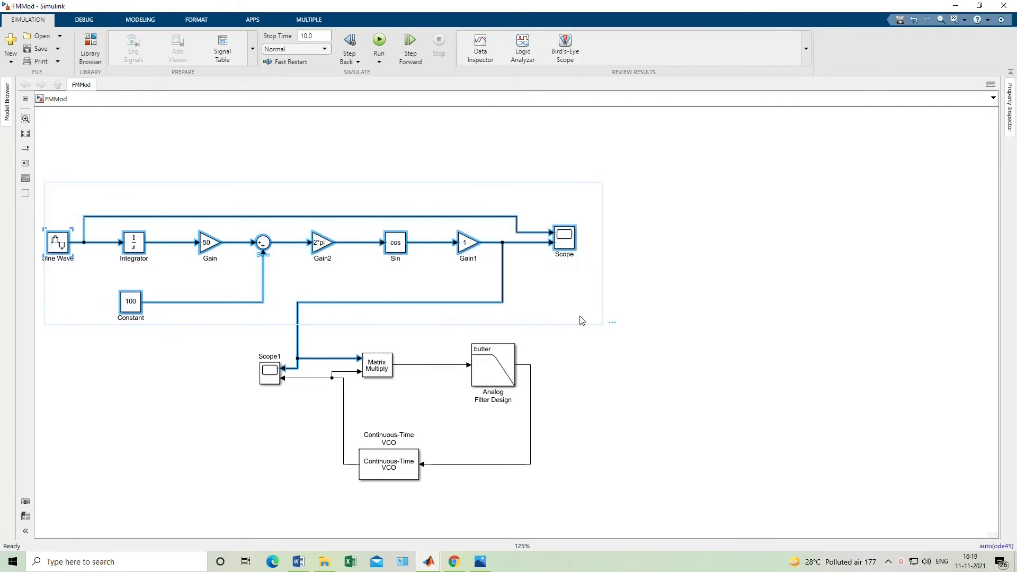
pyautogui.click(368, 341)
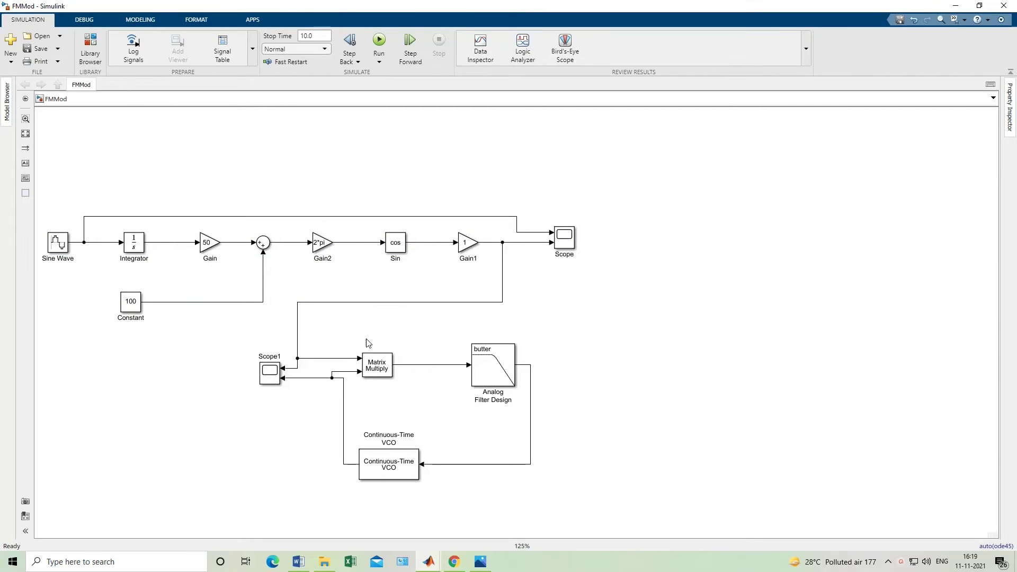
# Point out the Continuous-Time VCO, Analog Filter Design and Matrix Multiply blocks one after another in the demodulator loop.
pyautogui.click(388, 456)
pyautogui.click(400, 463)
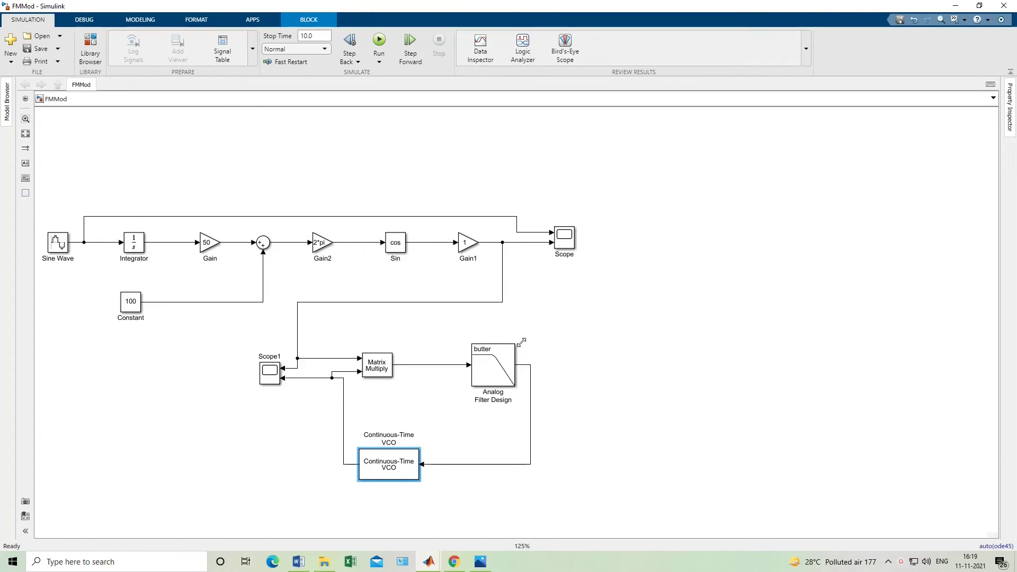
pyautogui.click(501, 367)
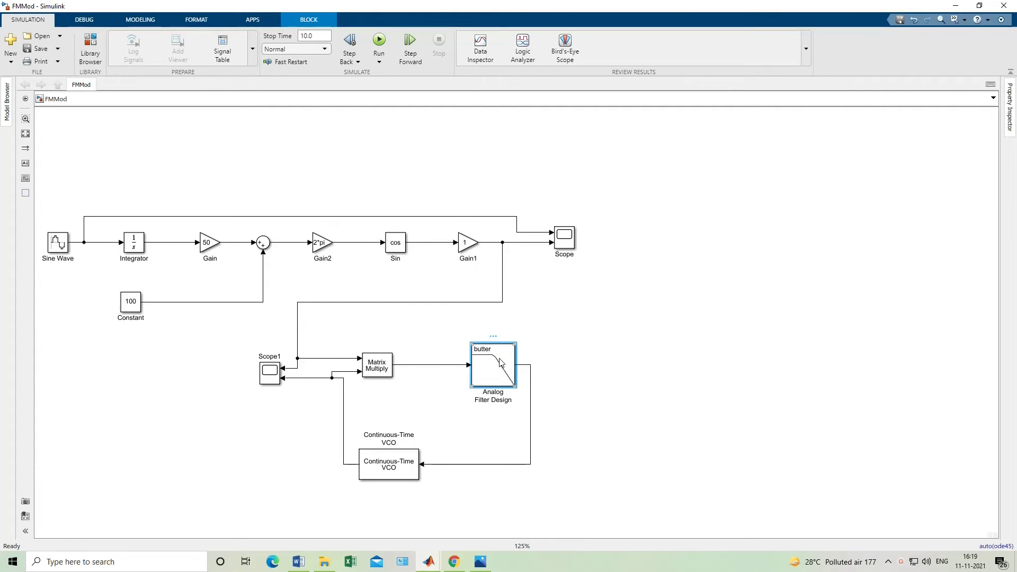
pyautogui.click(381, 365)
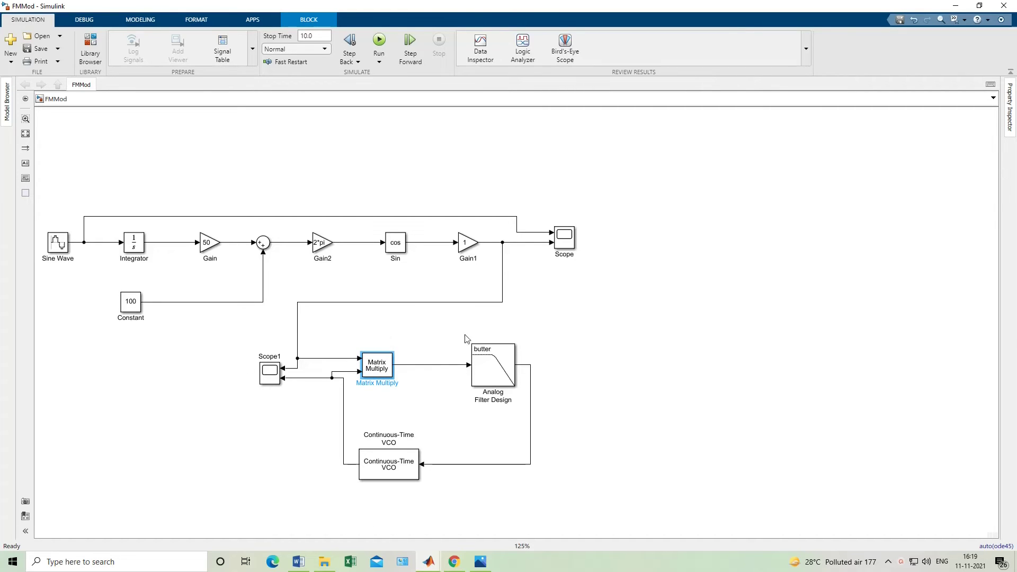
pyautogui.click(334, 325)
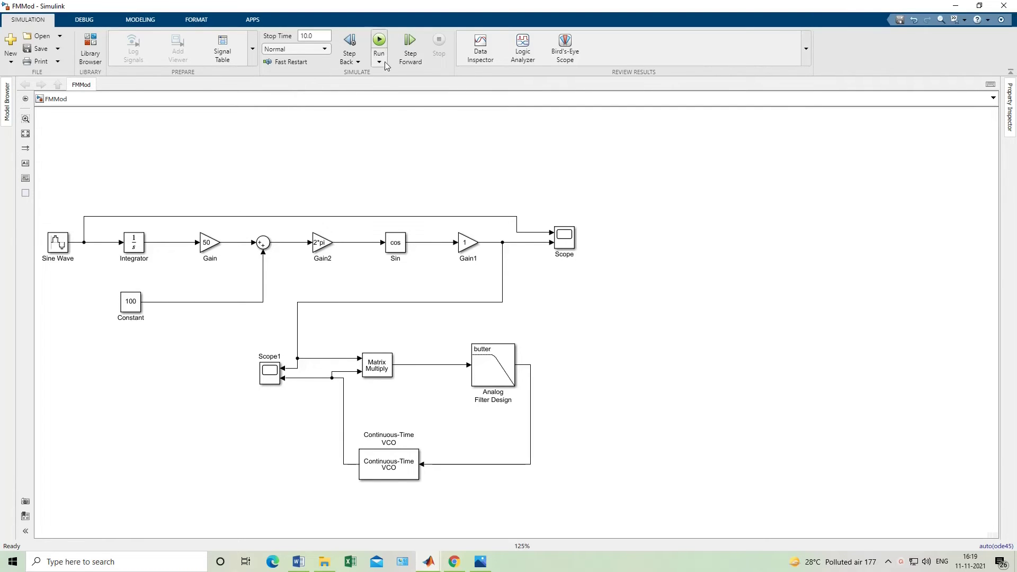
# Run the simulation and inspect the sine message and the FM signal in Scope over a span of a few message cycles.
pyautogui.click(380, 42)
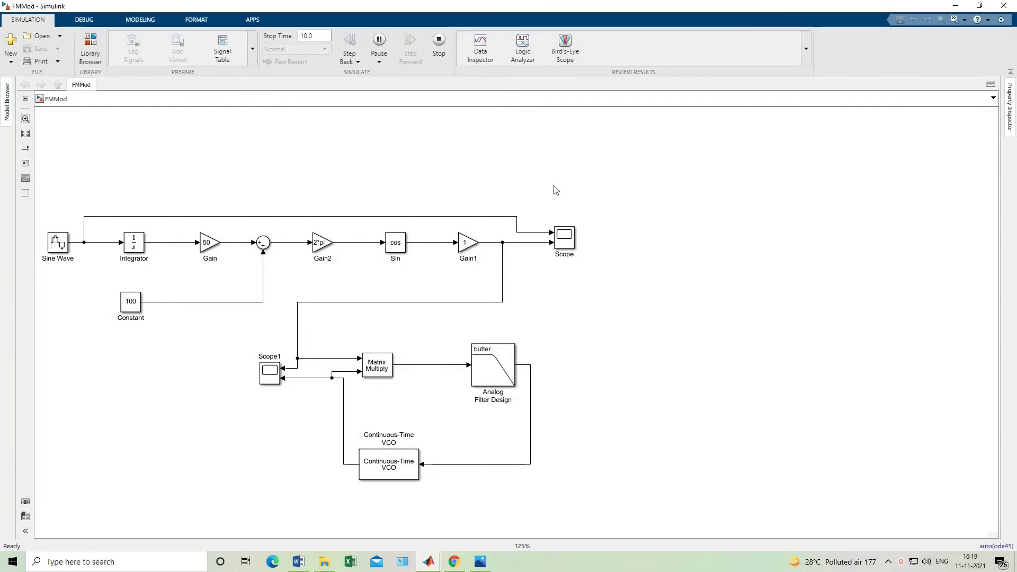
pyautogui.click(565, 248)
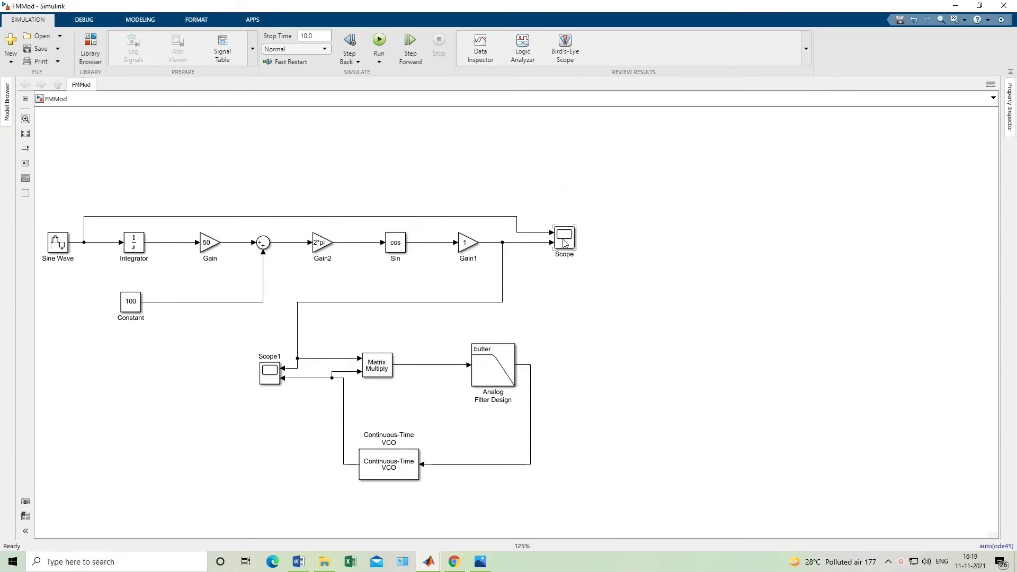
pyautogui.doubleClick(565, 244)
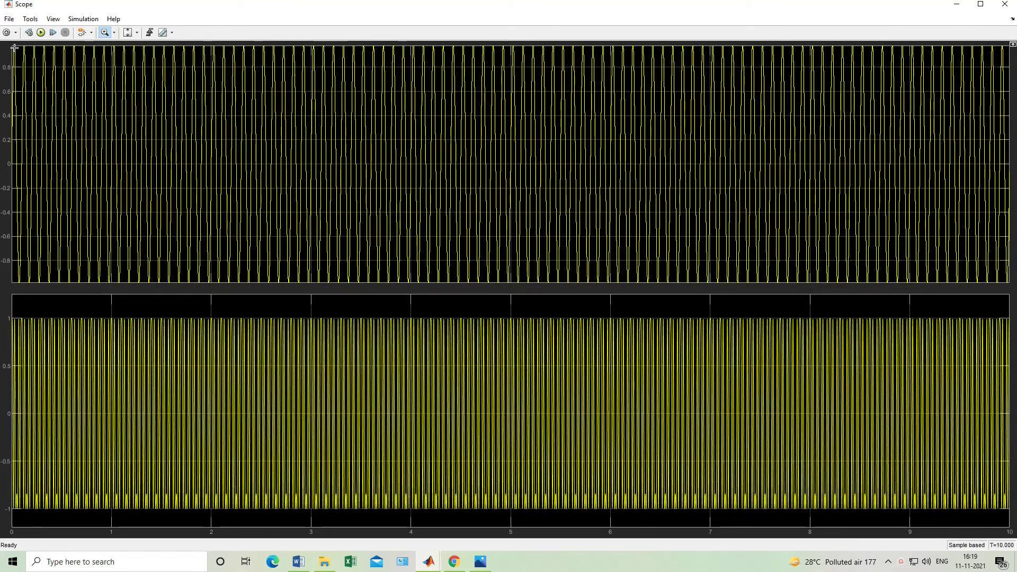
pyautogui.moveTo(14, 47); pyautogui.dragTo(376, 283)
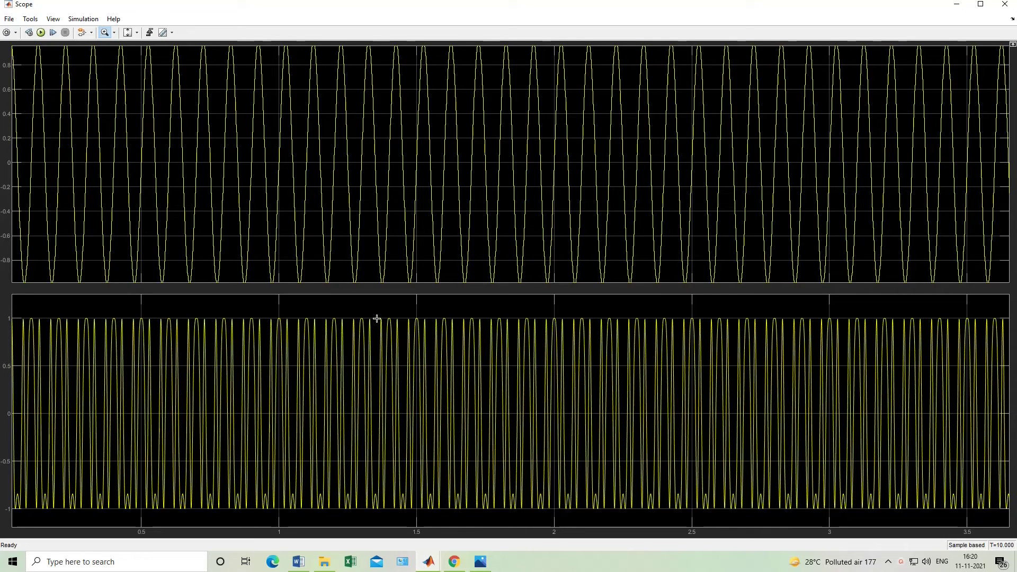
pyautogui.moveTo(377, 319); pyautogui.dragTo(451, 508)
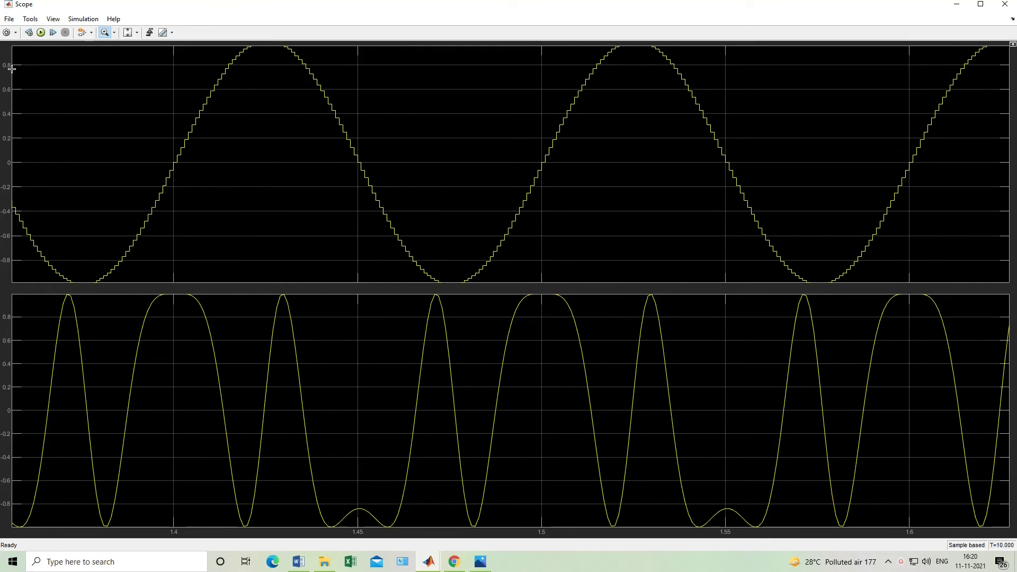
pyautogui.click(999, 13)
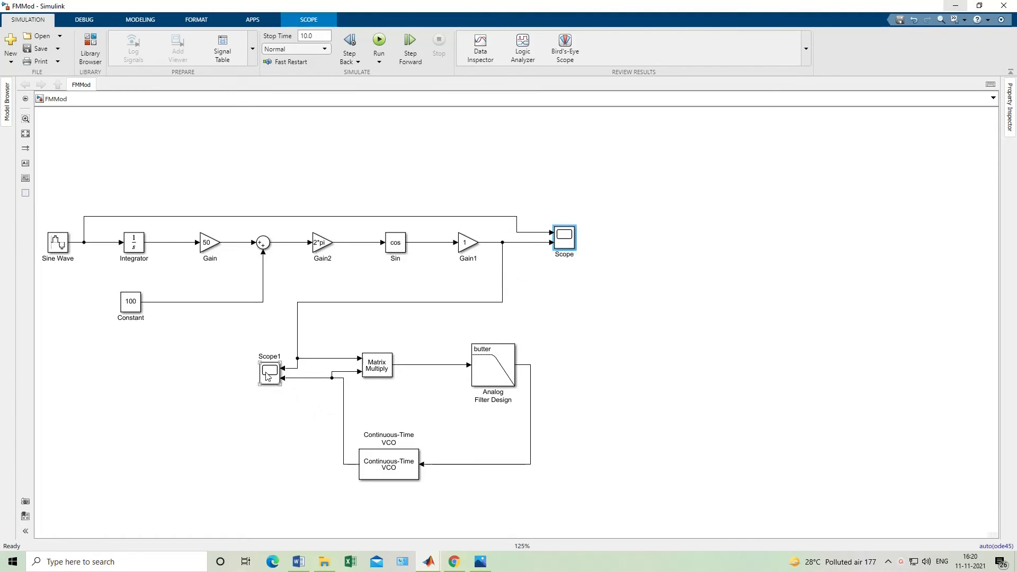
# Compare the FM signal with the VCO output in Scope1 over short time spans, and return to the model.
pyautogui.click(268, 375)
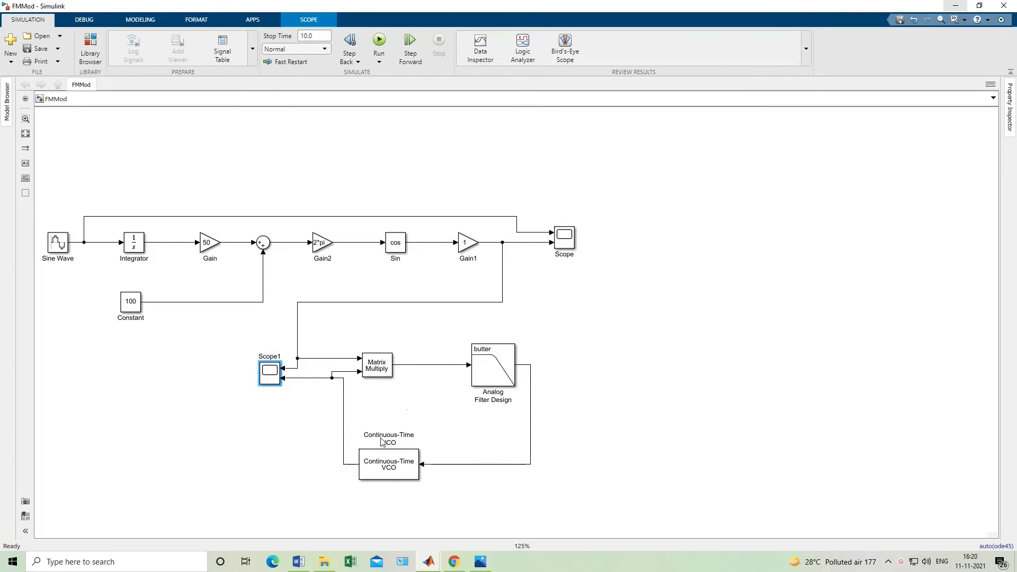
pyautogui.doubleClick(270, 373)
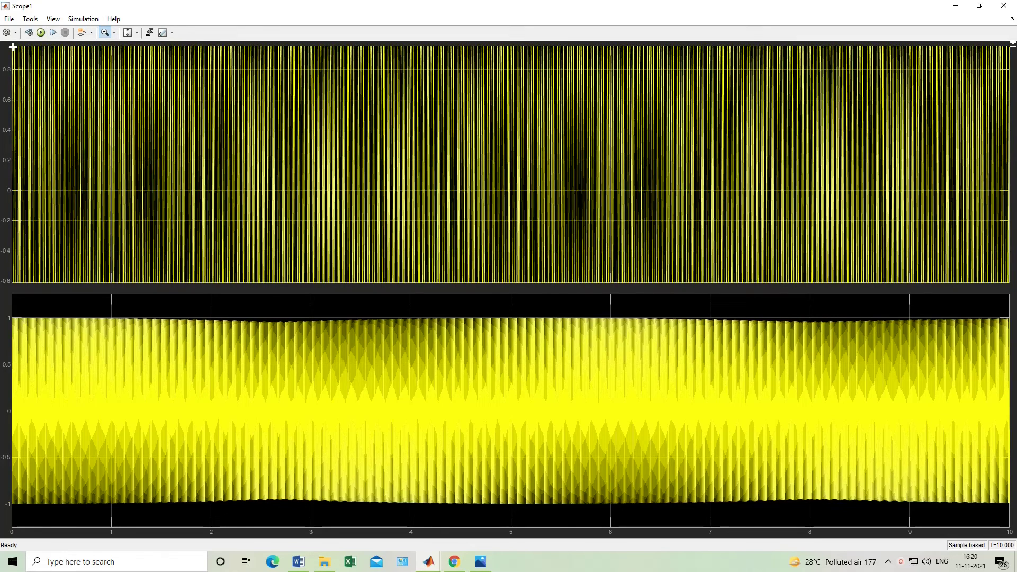
pyautogui.moveTo(25, 77); pyautogui.dragTo(194, 284)
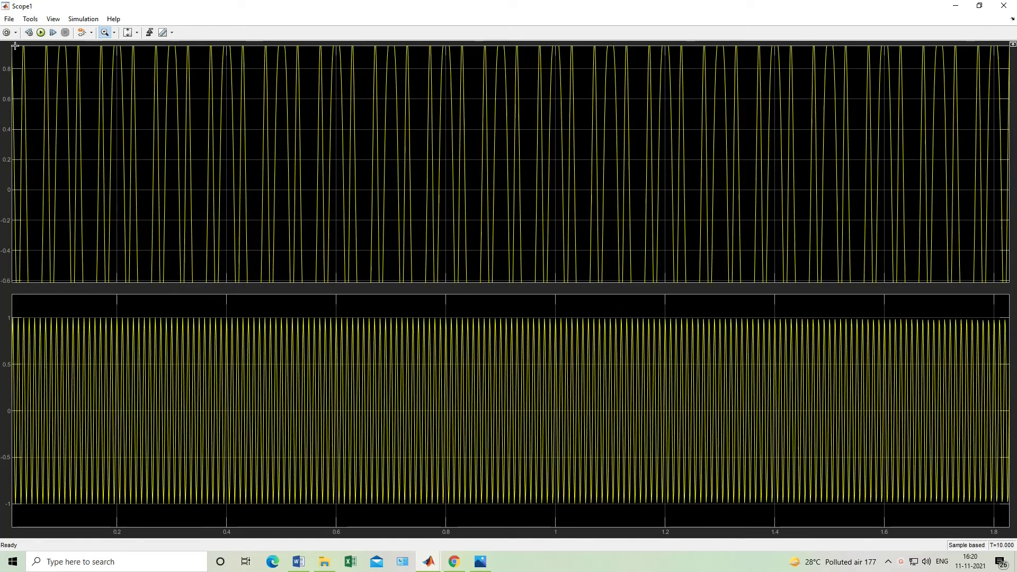
pyautogui.moveTo(14, 46); pyautogui.dragTo(298, 283)
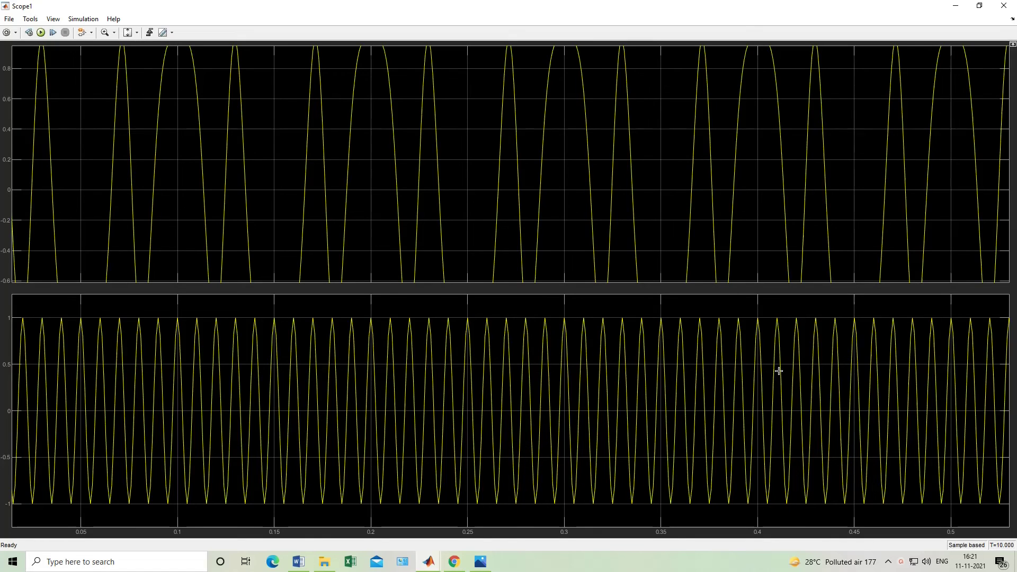
pyautogui.click(996, 7)
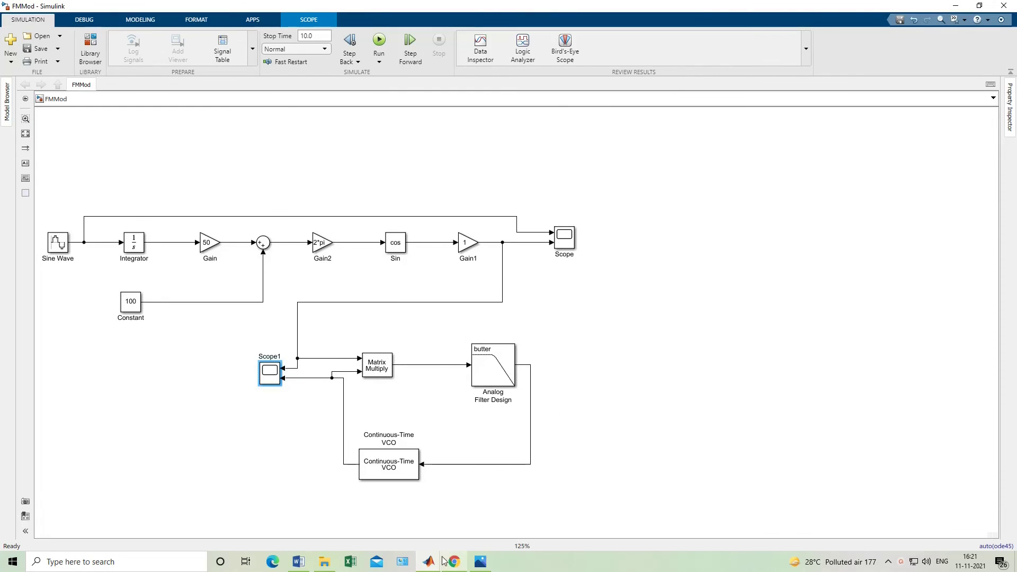
pyautogui.moveTo(426, 568)
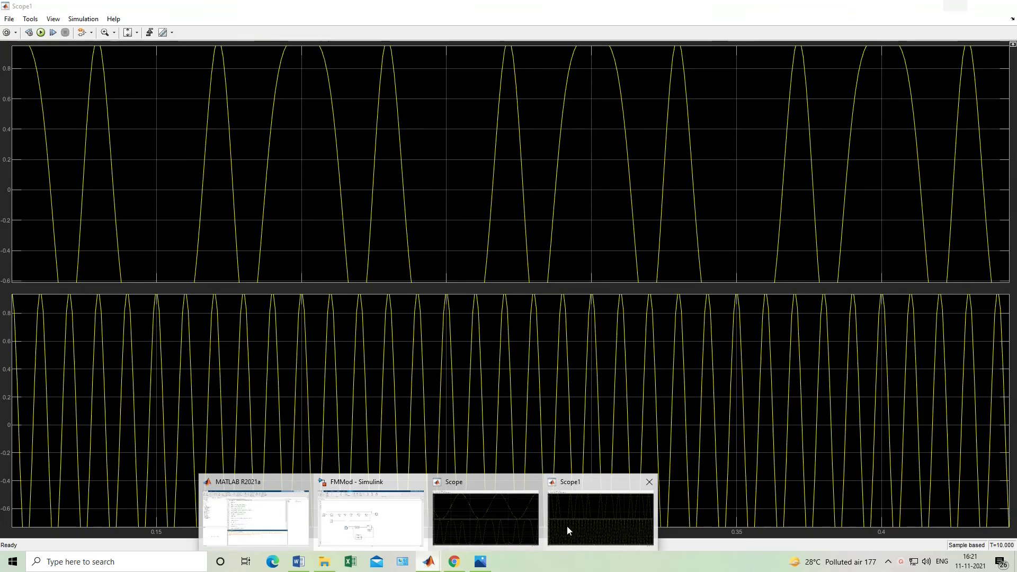
pyautogui.click(568, 530)
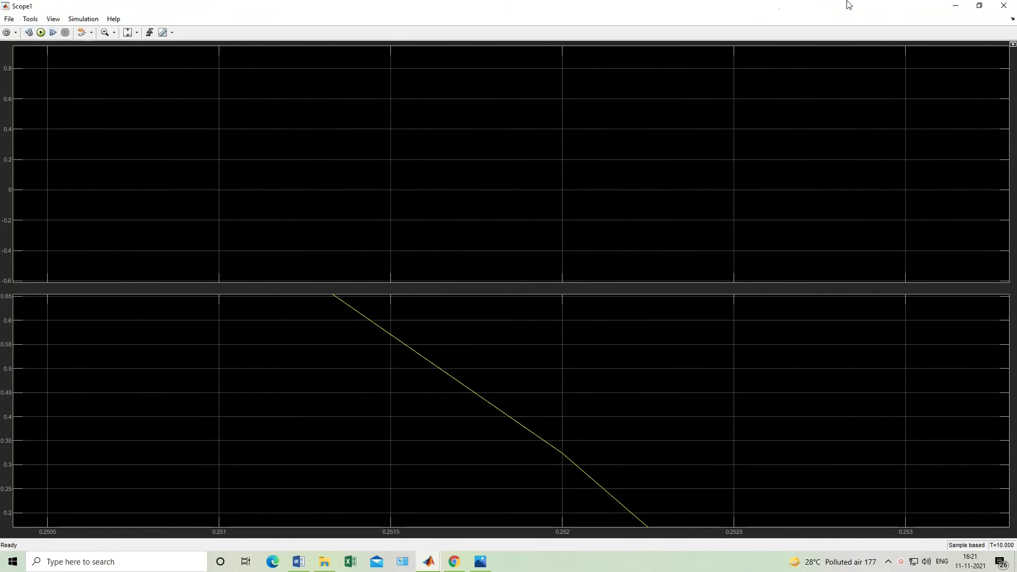
pyautogui.click(1003, 8)
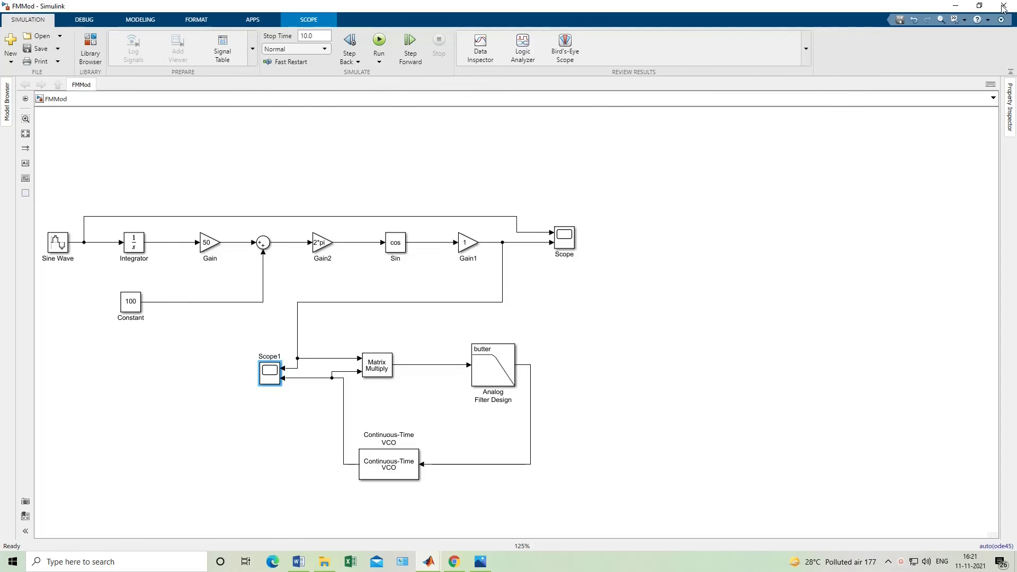
# Highlight the FM modulator chain and the PLL demodulator loop in turn to distinguish the two sections of the model.
pyautogui.click(234, 359)
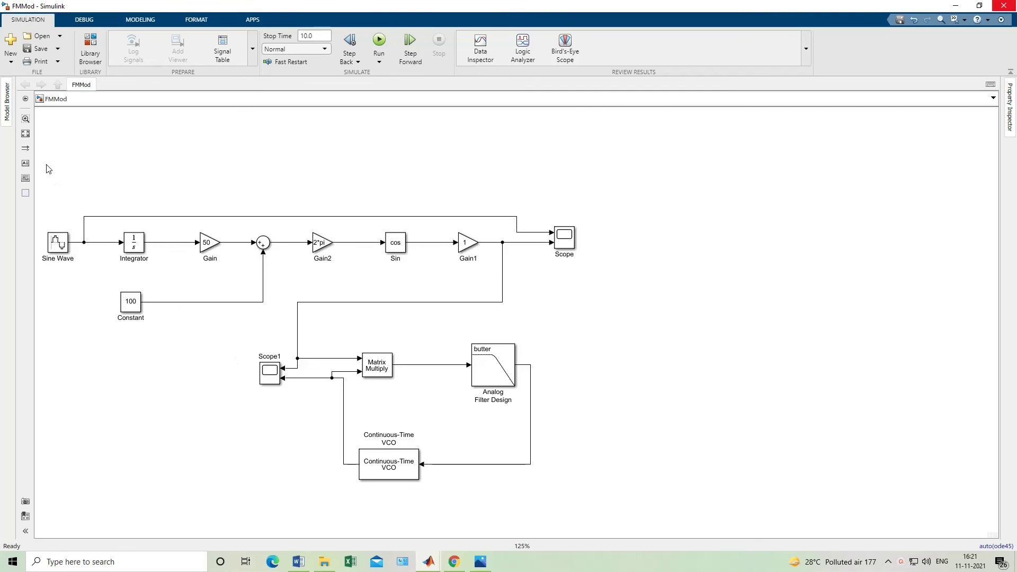
pyautogui.moveTo(46, 164); pyautogui.dragTo(247, 337)
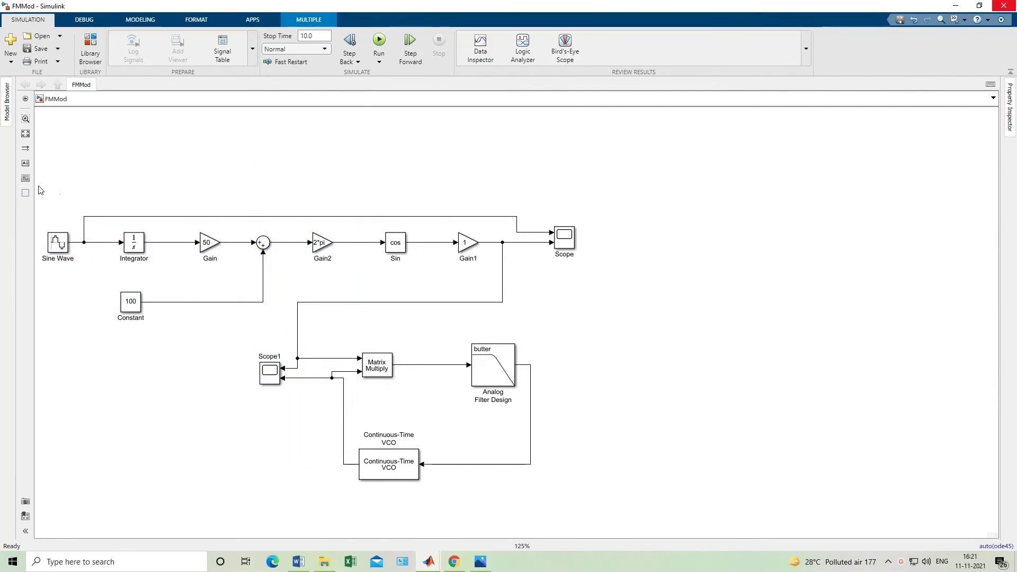
pyautogui.moveTo(44, 189); pyautogui.dragTo(592, 316)
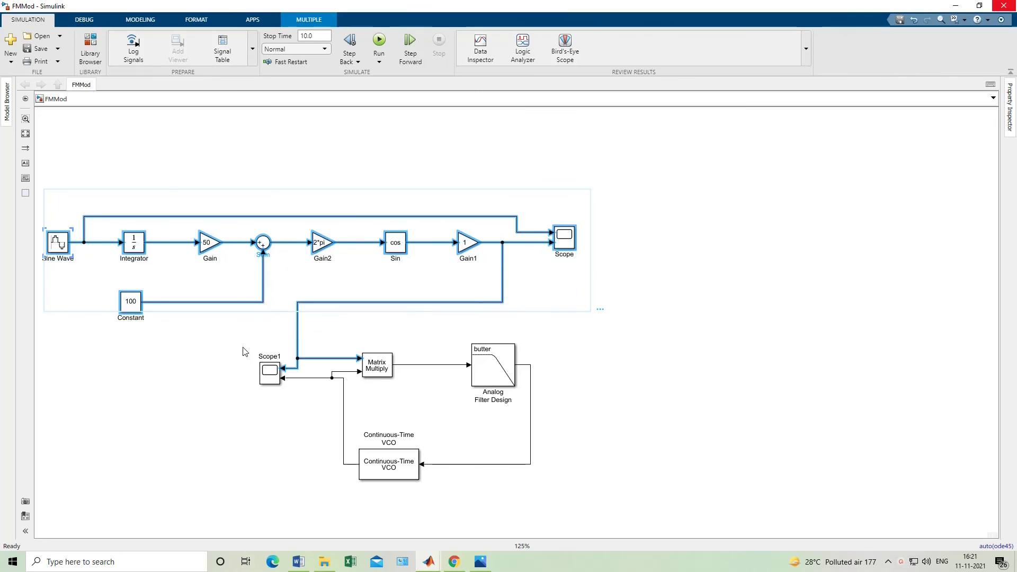
pyautogui.moveTo(246, 337); pyautogui.dragTo(562, 505)
pyautogui.click(608, 289)
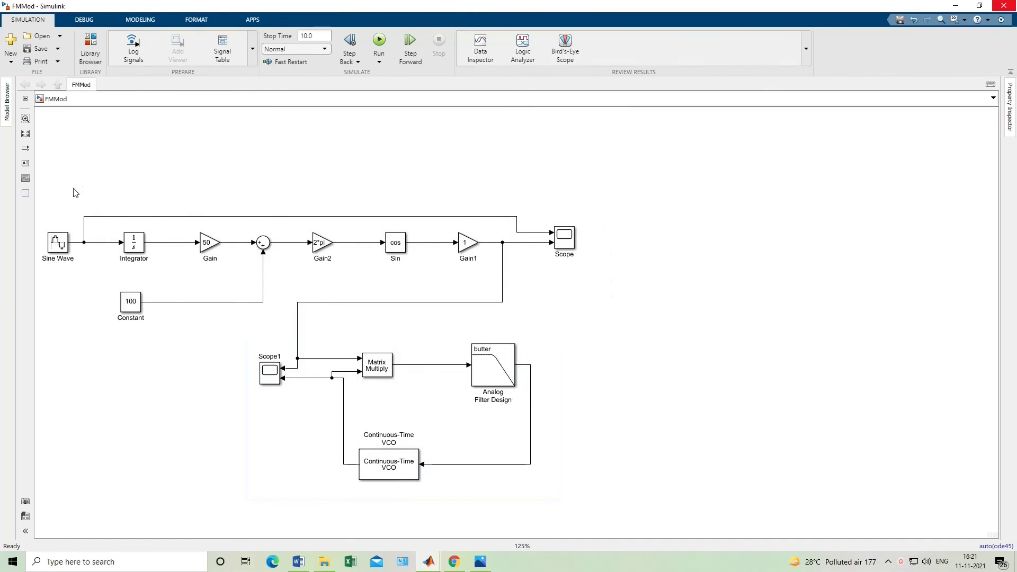
pyautogui.moveTo(42, 195); pyautogui.dragTo(599, 322)
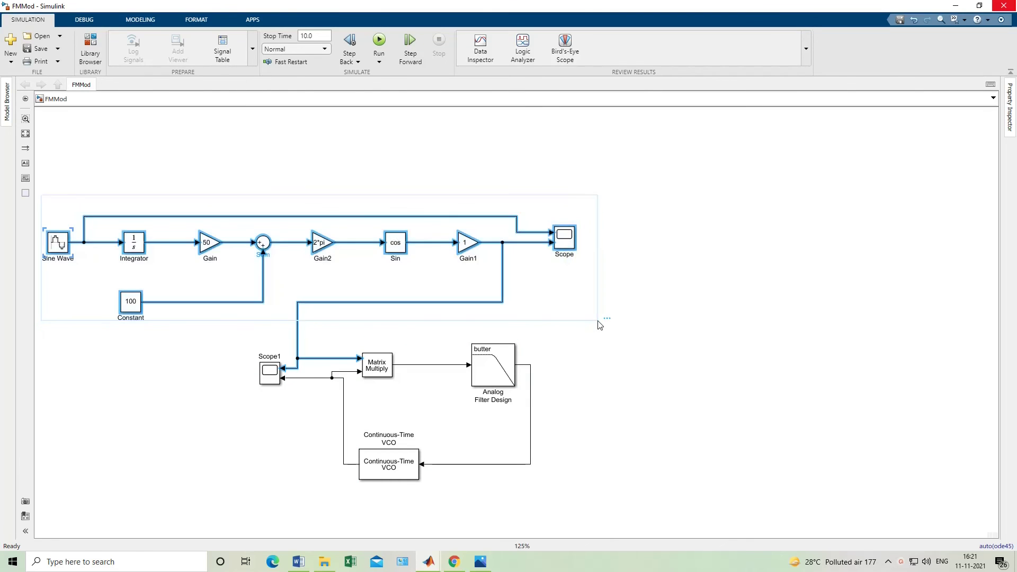
pyautogui.click(610, 360)
pyautogui.moveTo(239, 331); pyautogui.dragTo(631, 483)
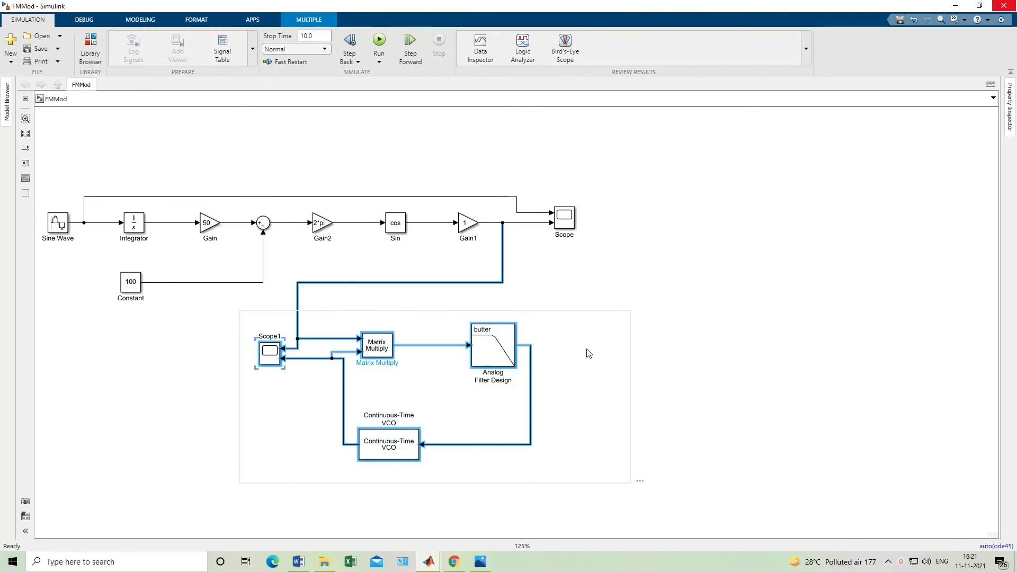
pyautogui.click(709, 391)
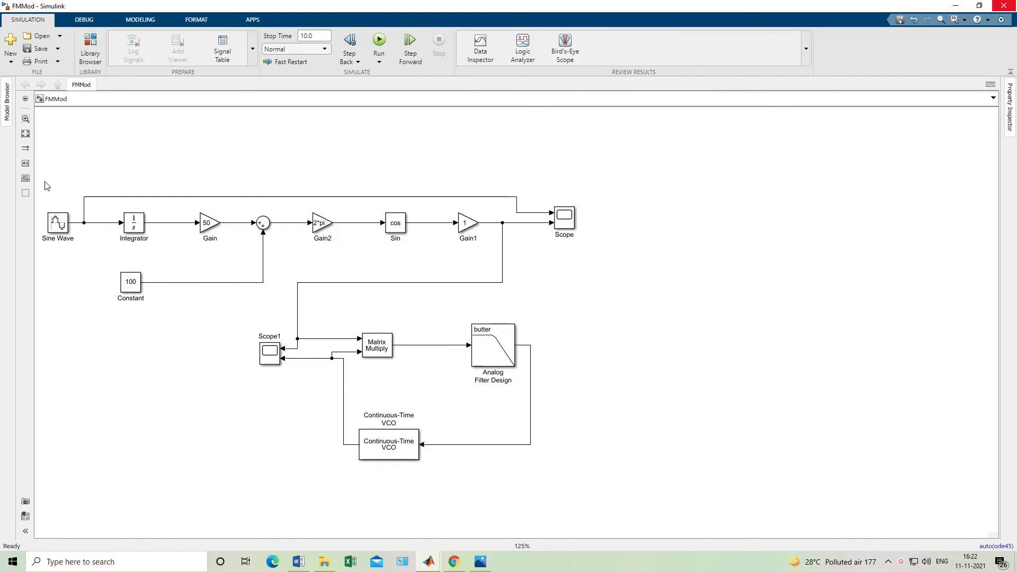
# Highlight the complete modulator and demodulator diagram as one system, and clear the selection.
pyautogui.click(271, 353)
pyautogui.moveTo(52, 169); pyautogui.dragTo(647, 432)
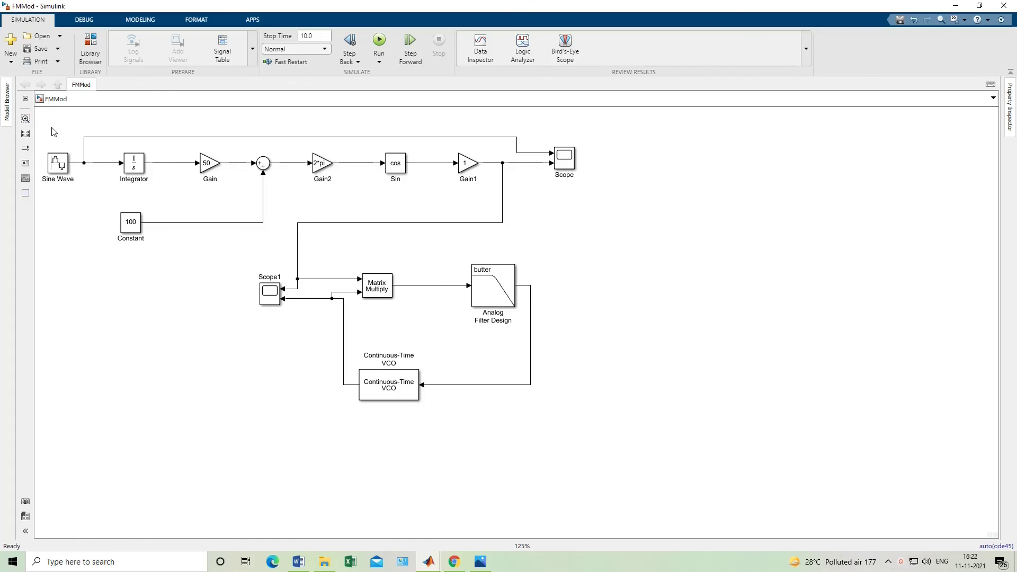
pyautogui.moveTo(45, 126); pyautogui.dragTo(614, 431)
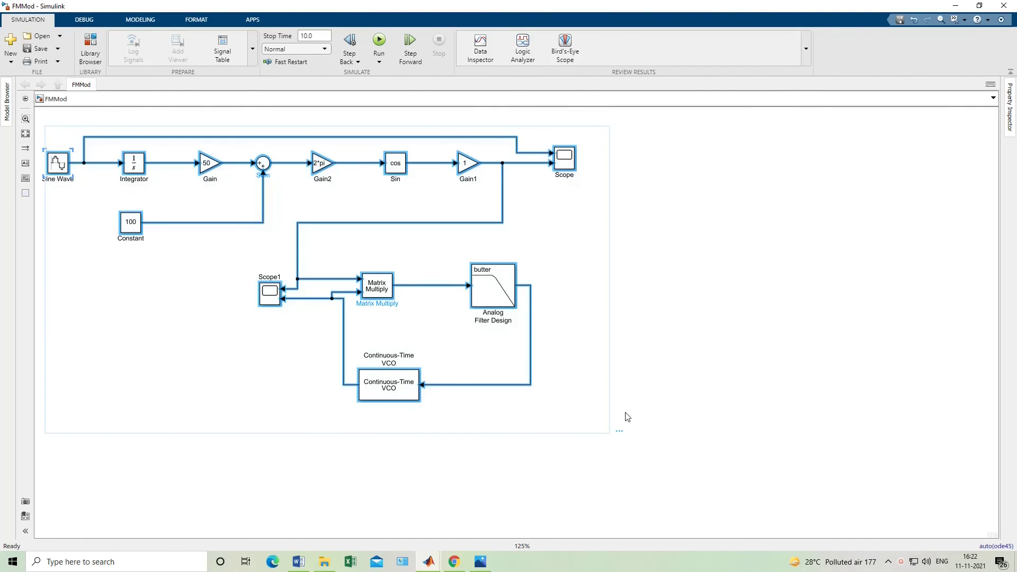
pyautogui.click(670, 354)
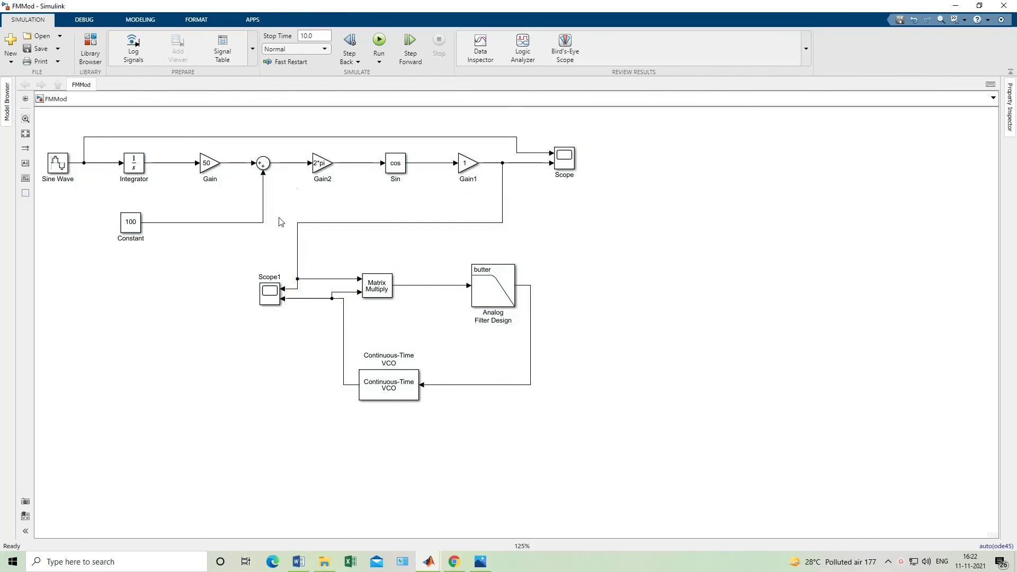